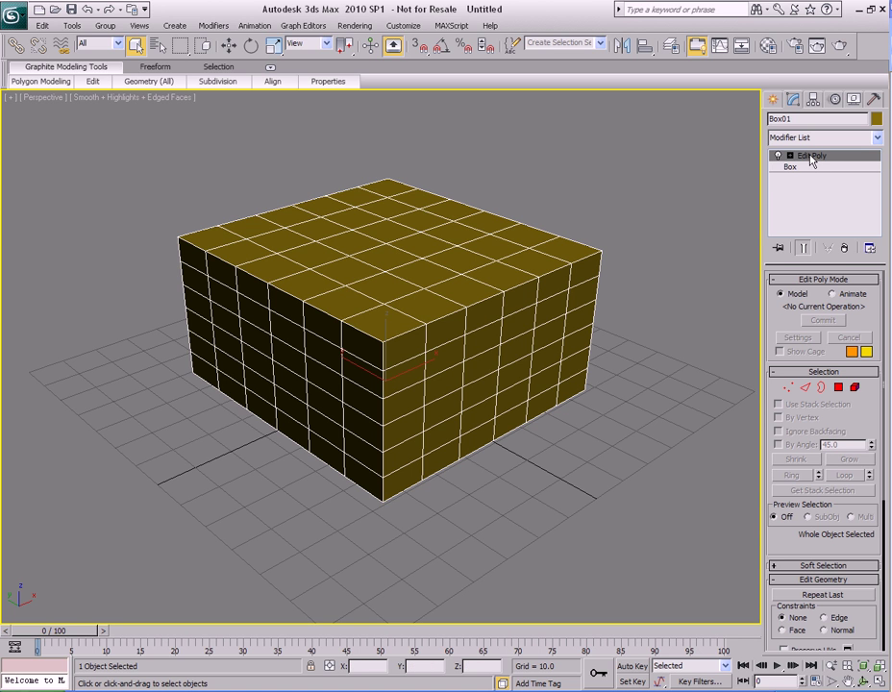
- Remove the Edit Poly modifier from the box and convert the box to an Editable Poly
key("5")
key("5")
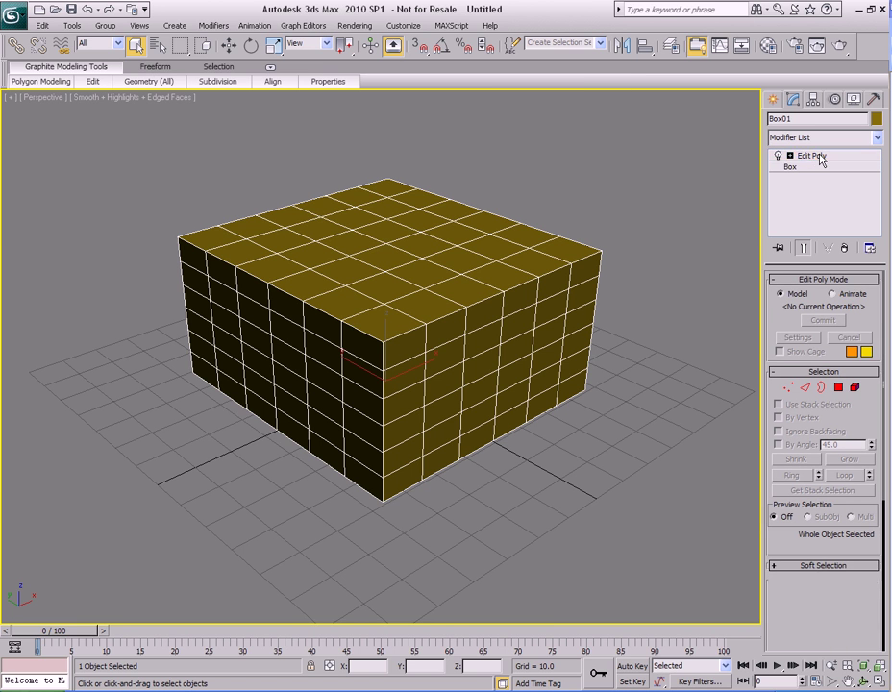
left_click(843, 249)
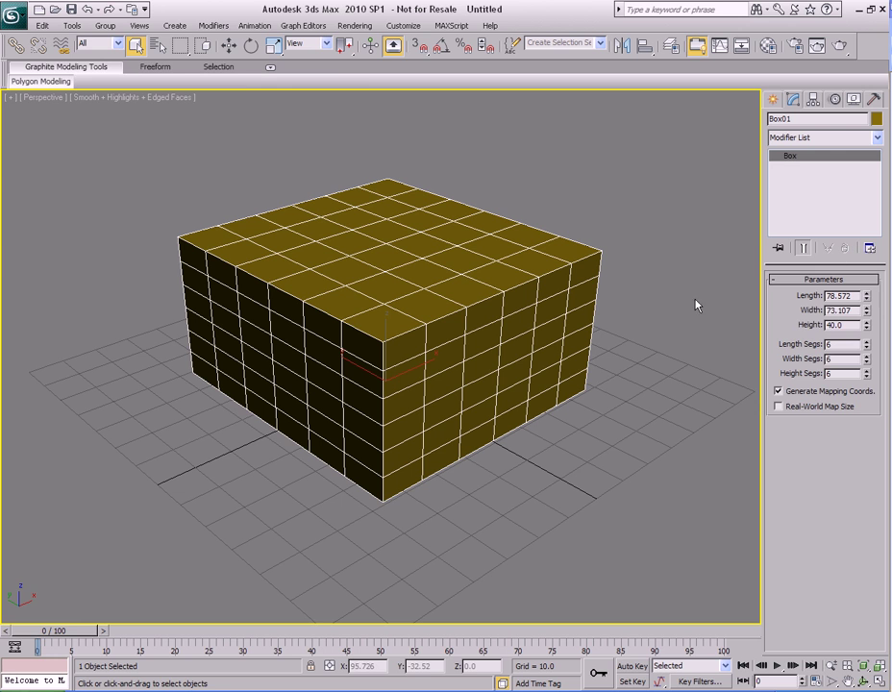
right_click(528, 270)
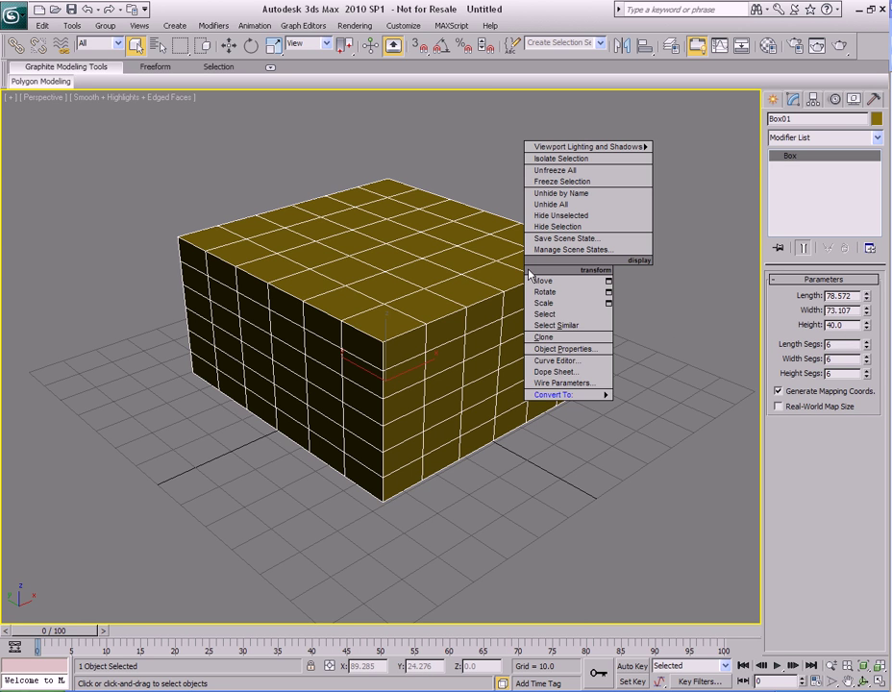
mouse_move(572, 395)
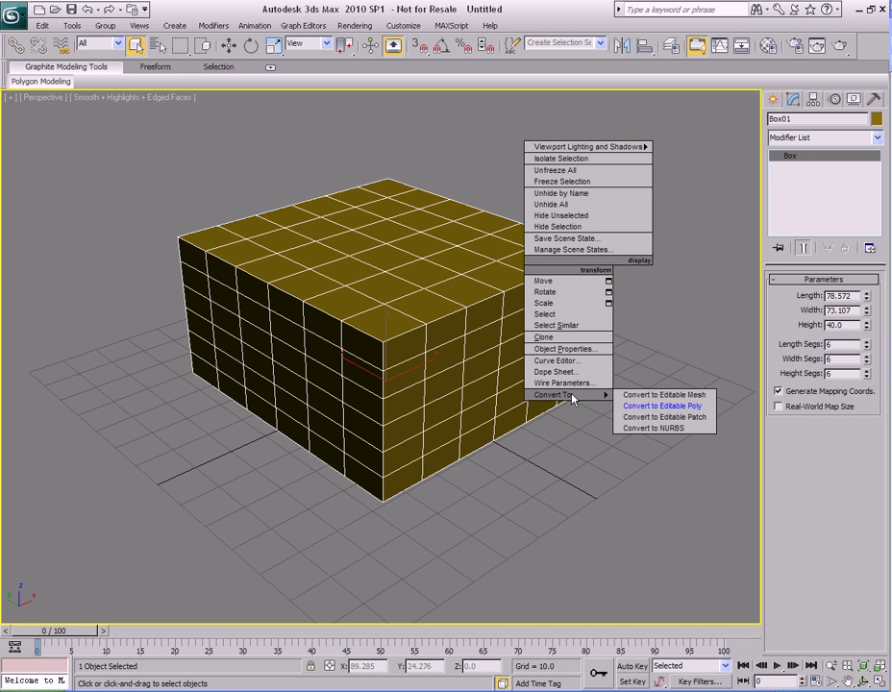
left_click(680, 408)
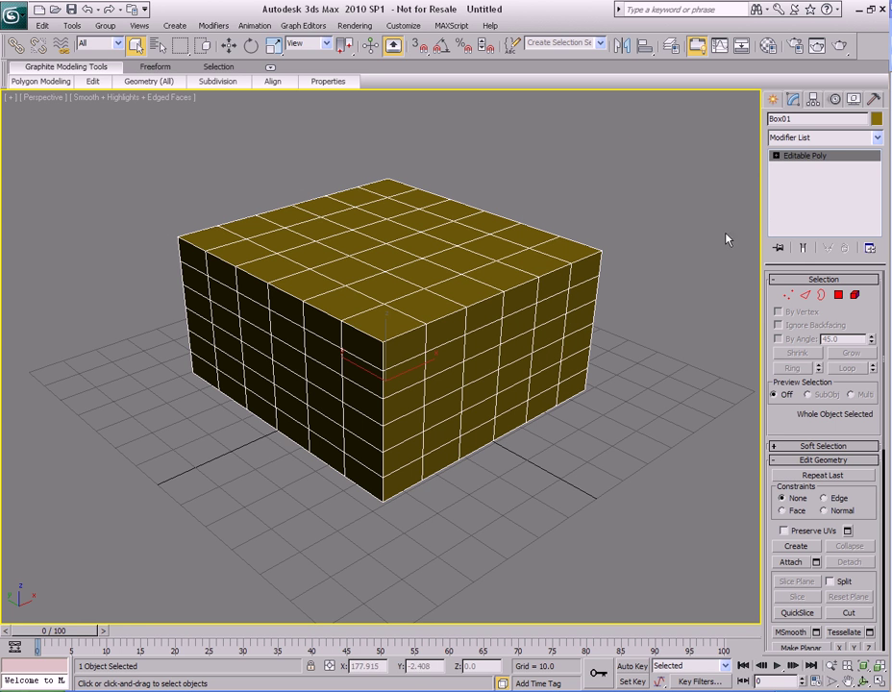
- Expand the Editable Poly's sub-object levels, switch between Vertex, Edge and Border, and activate Vertex level
left_click(777, 157)
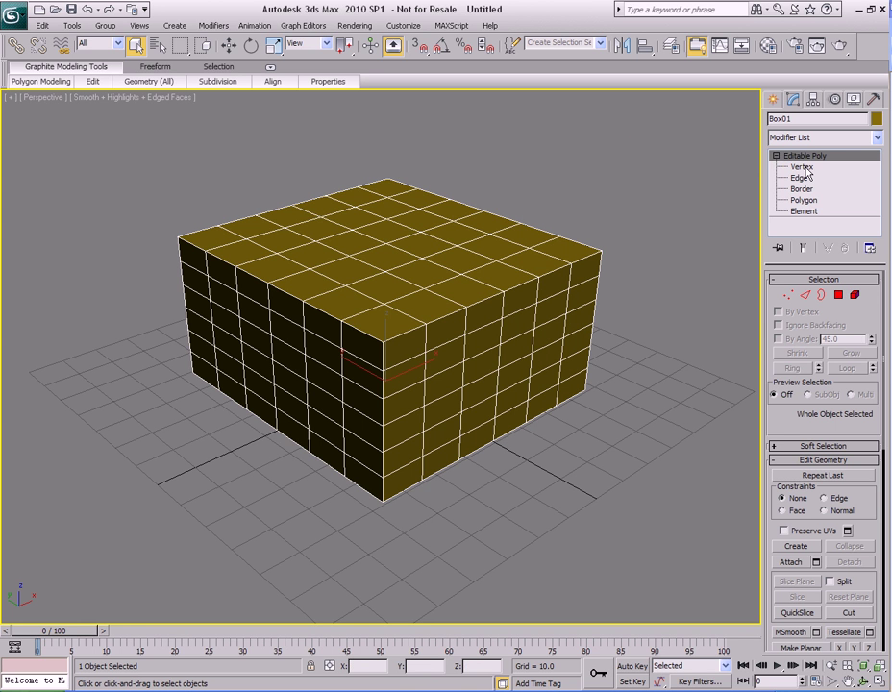
left_click(804, 168)
key("2")
key("3")
key("2")
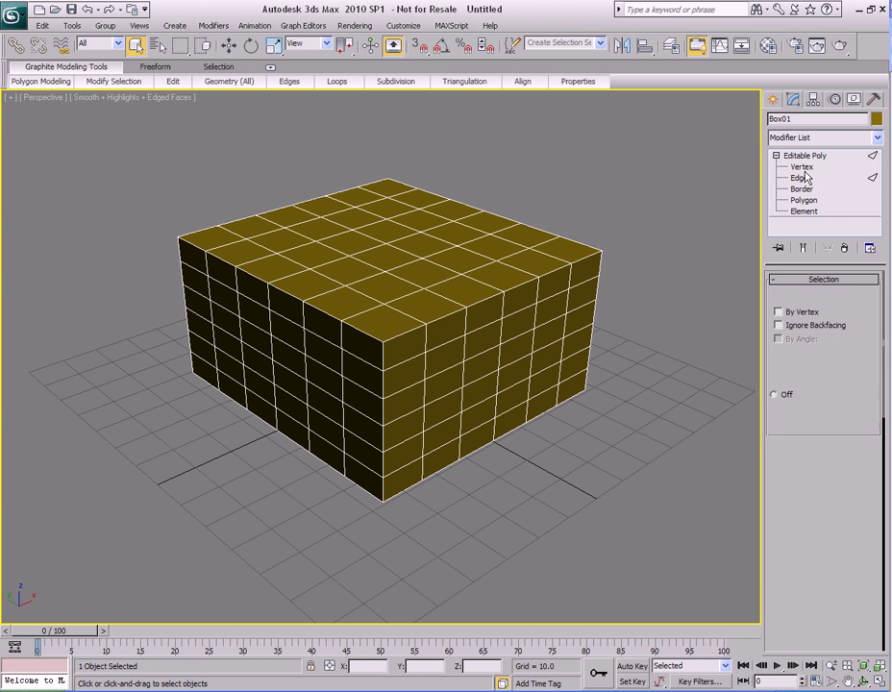
key("1")
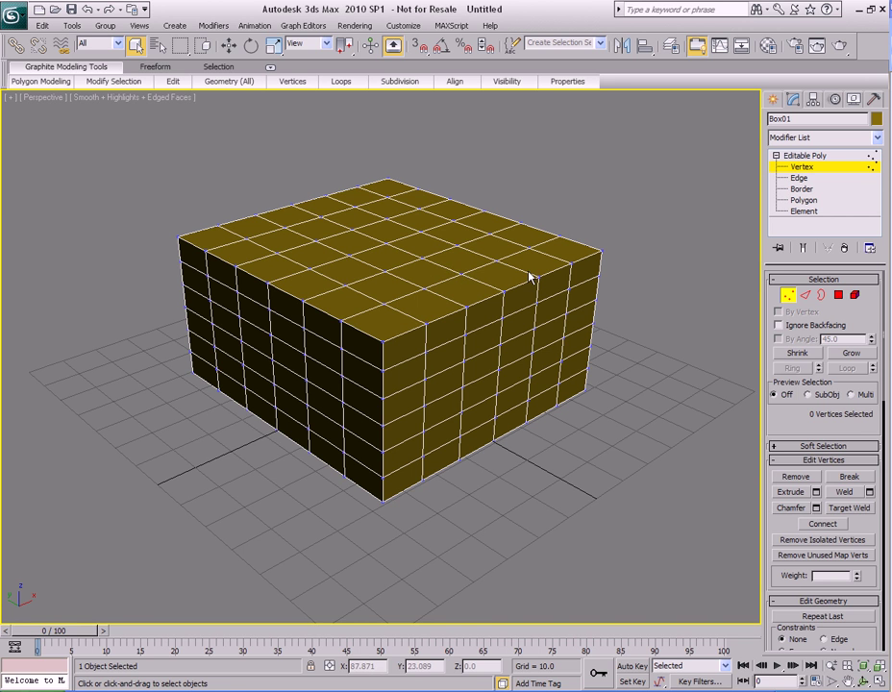
- Select a patch of vertices in the middle of the box's top face and try moving them upward
left_click_drag(347, 233, 471, 300)
key("w")
mouse_move(405, 149)
left_mouse_down()
mouse_move(404, 211)
mouse_move(407, 130)
left_mouse_up()
right_click(407, 130)
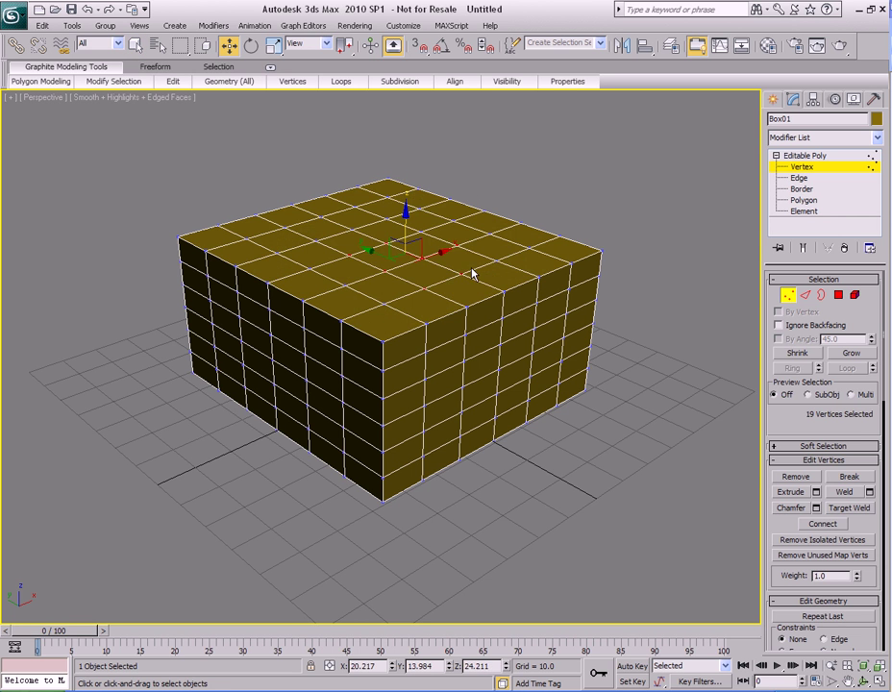
- Try rotating and scaling the selected top vertices, and return to the Select tool
key("e")
left_click_drag(313, 204, 434, 258)
right_click(434, 258)
key("r")
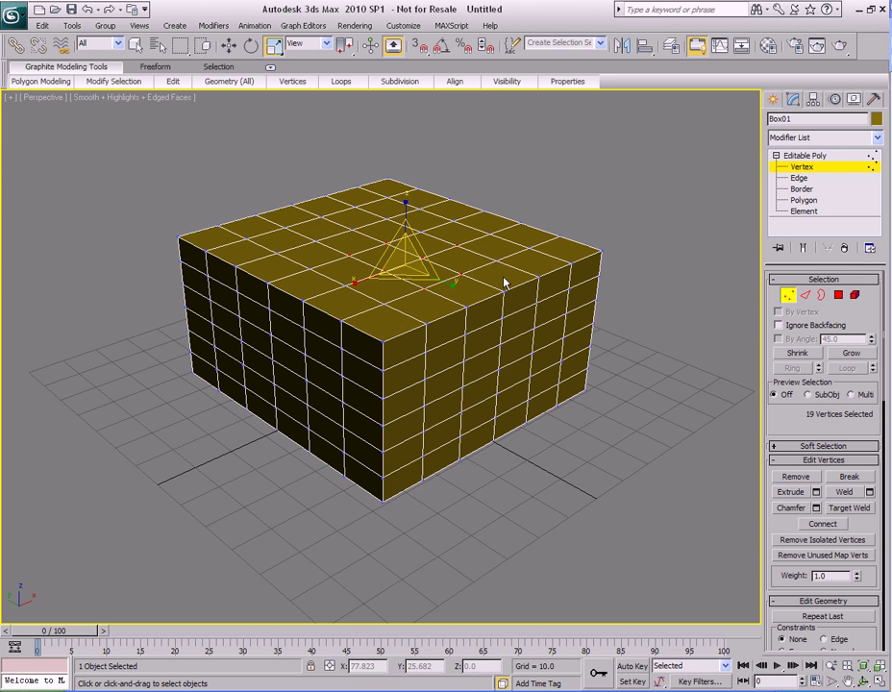
left_click_drag(405, 263, 553, 295)
key("q")
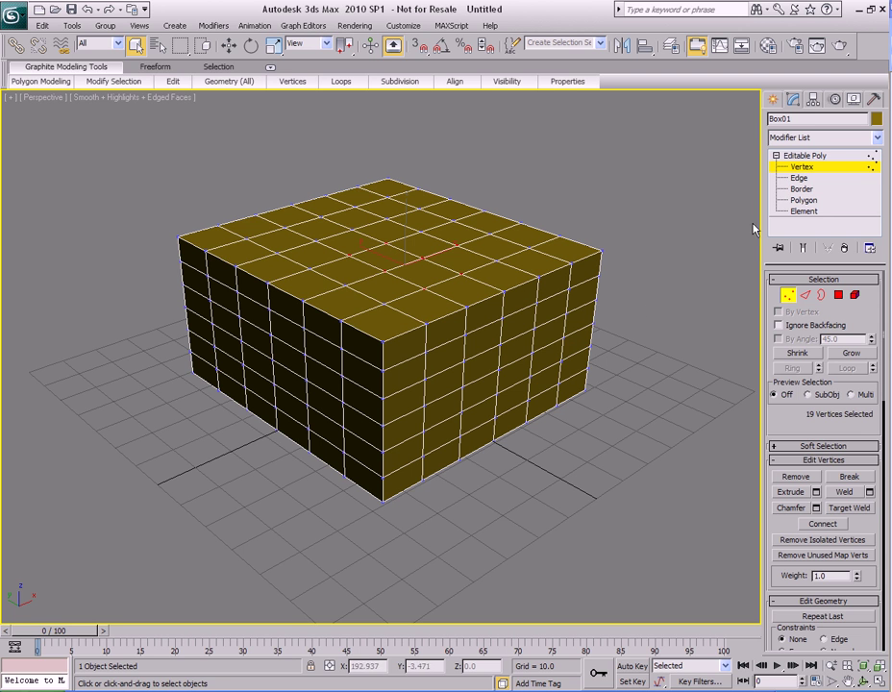
- At Edge level, select a patch of edges on the top face and try moving them upward
left_click(799, 178)
left_click_drag(398, 229, 490, 295)
key("w")
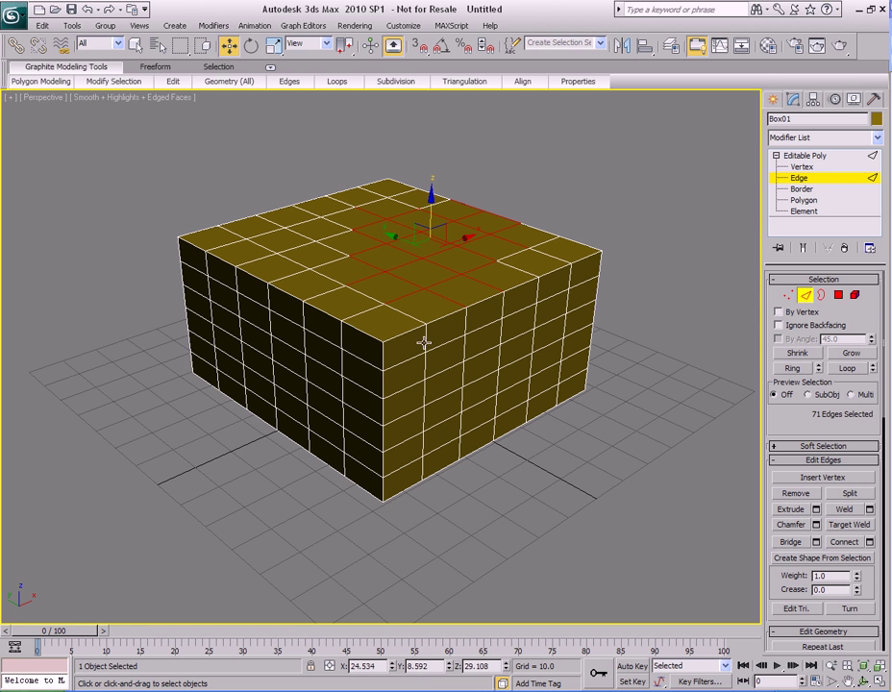
left_click_drag(422, 287, 409, 213)
right_click(410, 212)
key("q")
- Switch to Border level and try to select a border on the closed box
left_click(822, 296)
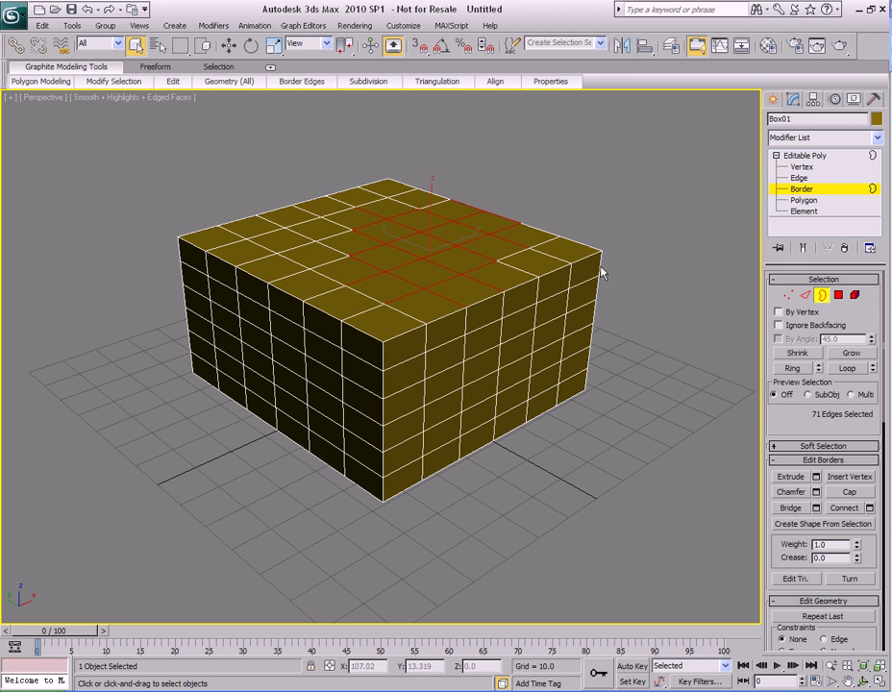
left_click(584, 354)
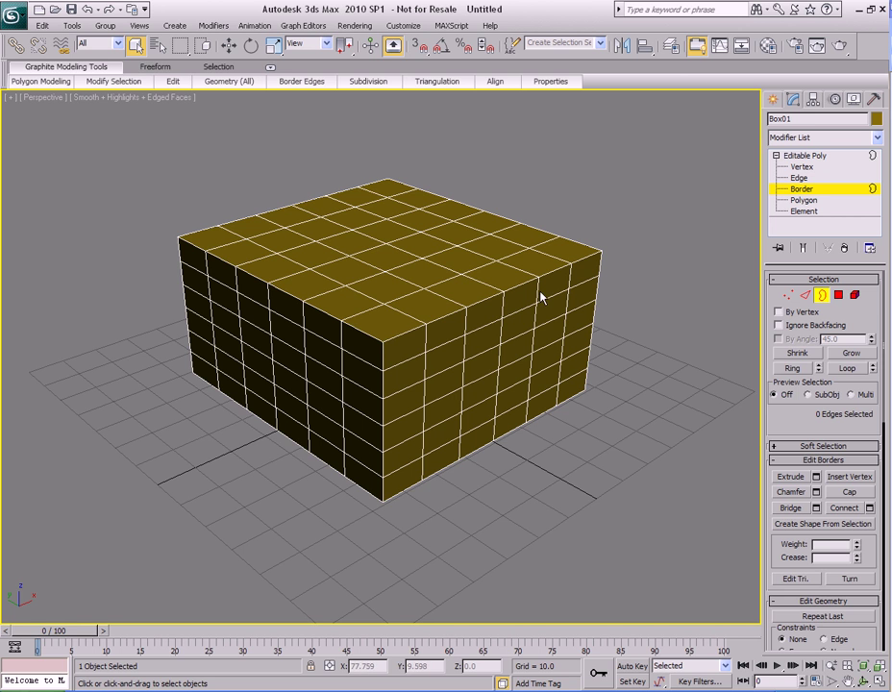
- At Polygon level, select a large region of the top face and try moving the polygons upward
key("4")
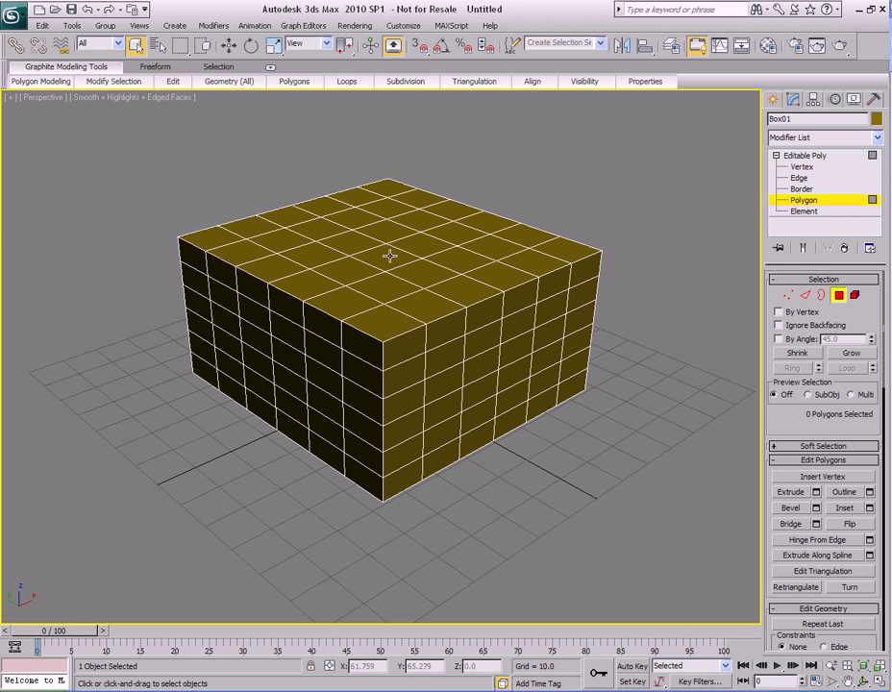
left_click_drag(496, 201, 357, 318)
key("w")
left_click_drag(418, 253, 456, 186)
right_click(455, 186)
key("q")
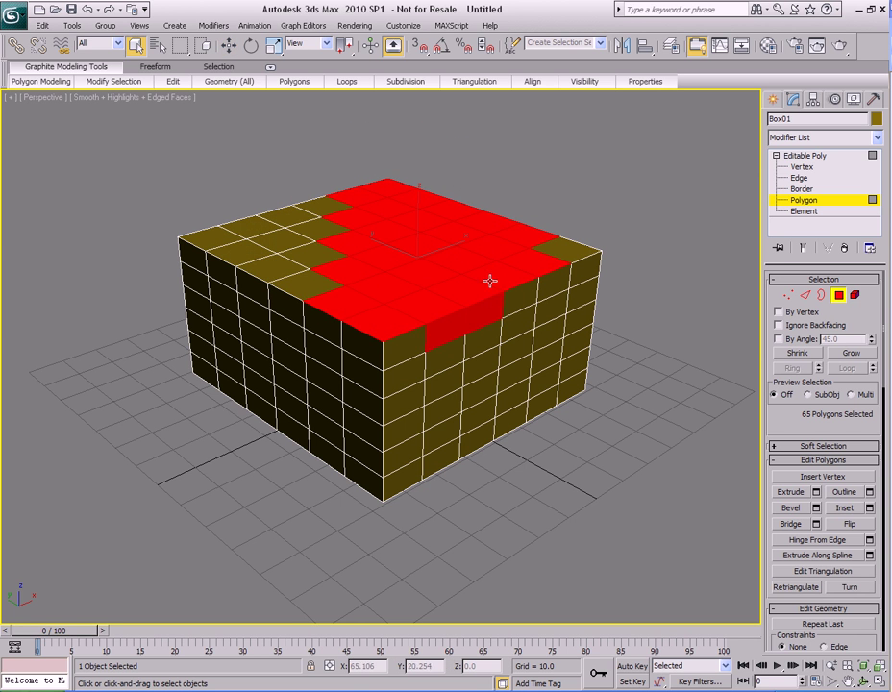
- Select individual polygons one after another along the side face's upper row, and clear the selection
left_click(522, 323)
left_click(519, 300)
left_click(485, 313)
left_click(448, 327)
left_click(489, 311)
left_click(596, 223)
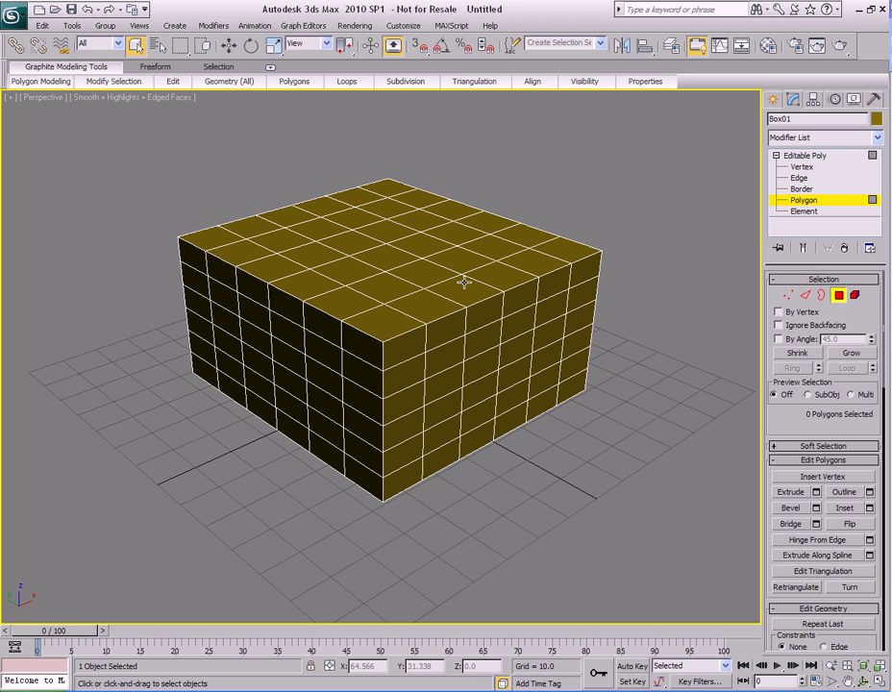
- At Element level, select the whole box as one element and deselect it
key("5")
left_click(424, 325)
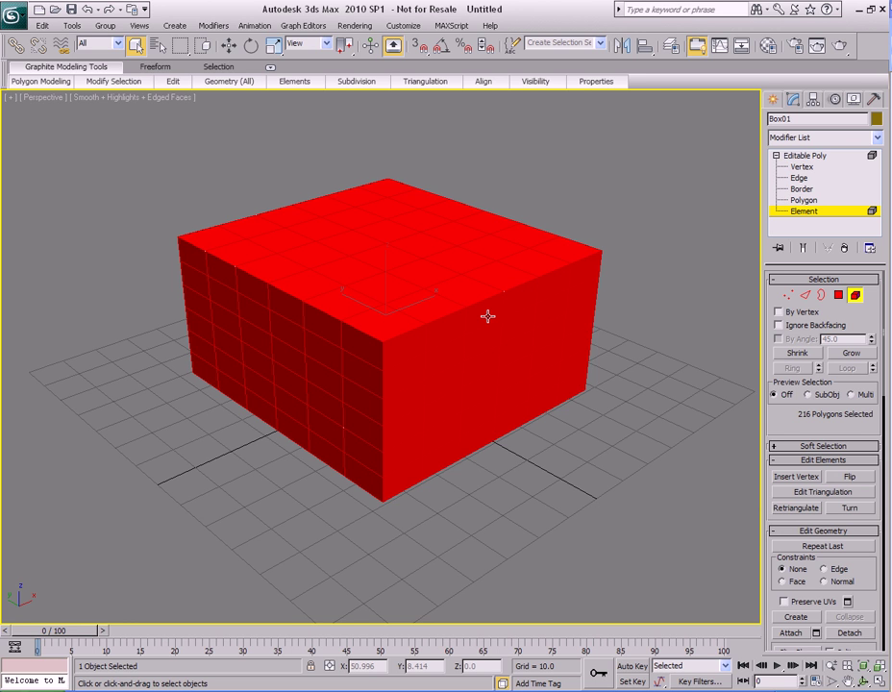
left_click(668, 297)
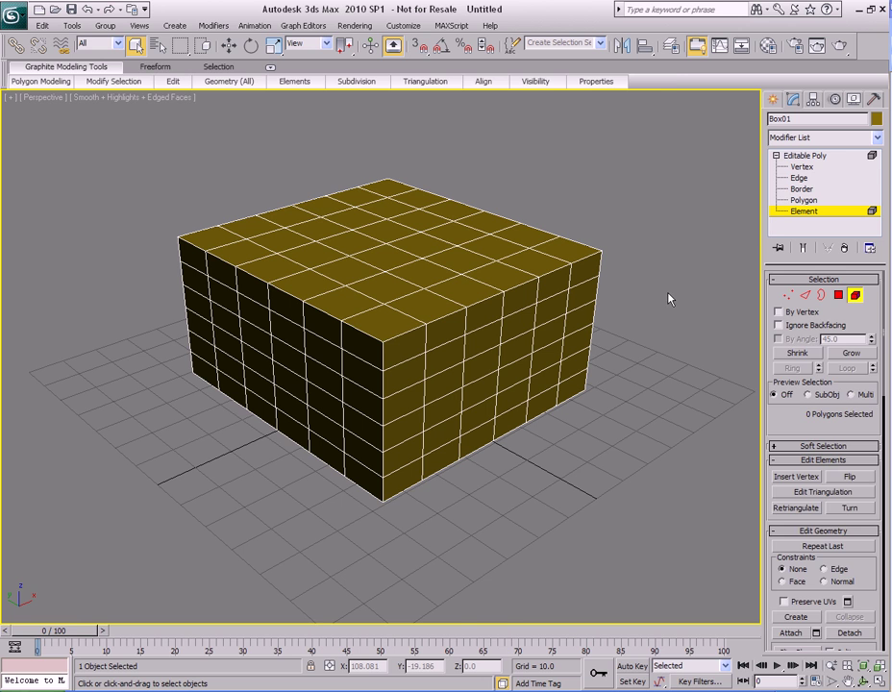
- At Polygon level, region-select polygons in the middle of the top face and delete them
key("4")
left_click_drag(349, 221, 509, 281)
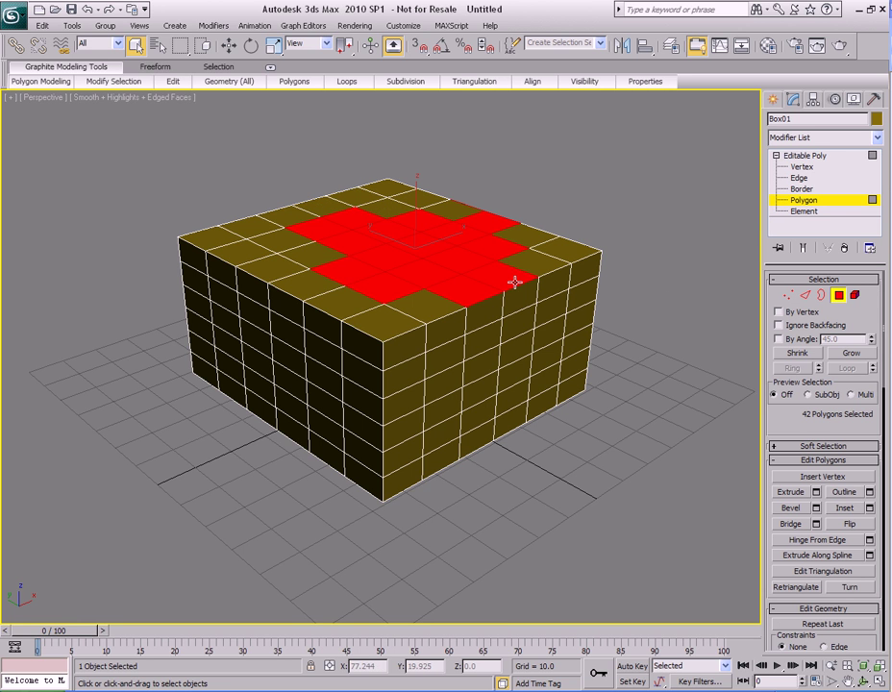
key("Delete")
mouse_move(515, 282)
middle_mouse_down("alt")
mouse_move(533, 303)
mouse_move(470, 295)
mouse_move(576, 303)
mouse_move(511, 303)
mouse_move(519, 286)
middle_mouse_up("alt")
scroll(534, 303, "up", 4)
- At Border level, select the open border around the hole and inspect it from several angles
key("3")
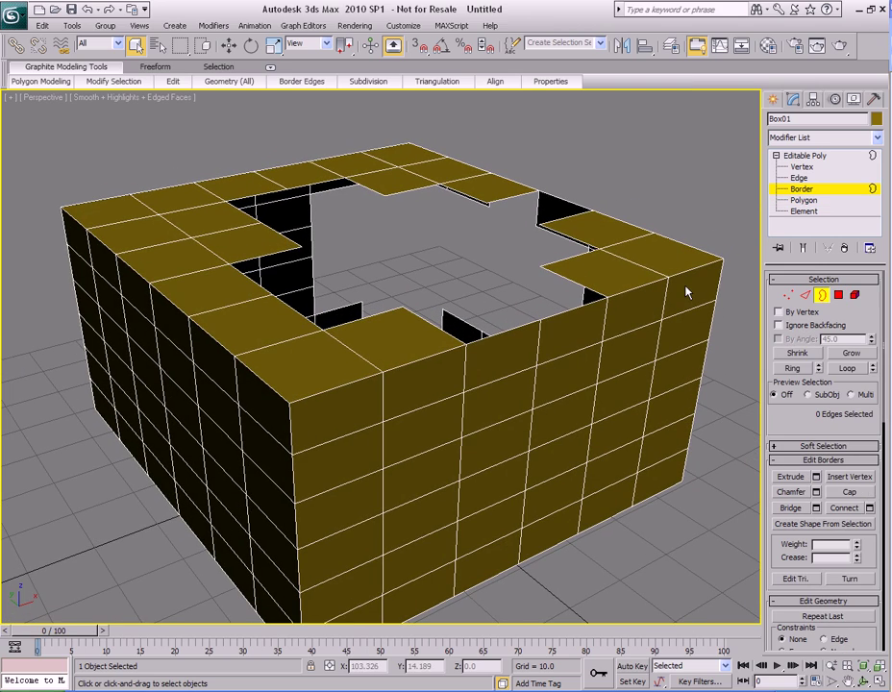
middle_click_drag(504, 329, 548, 325)
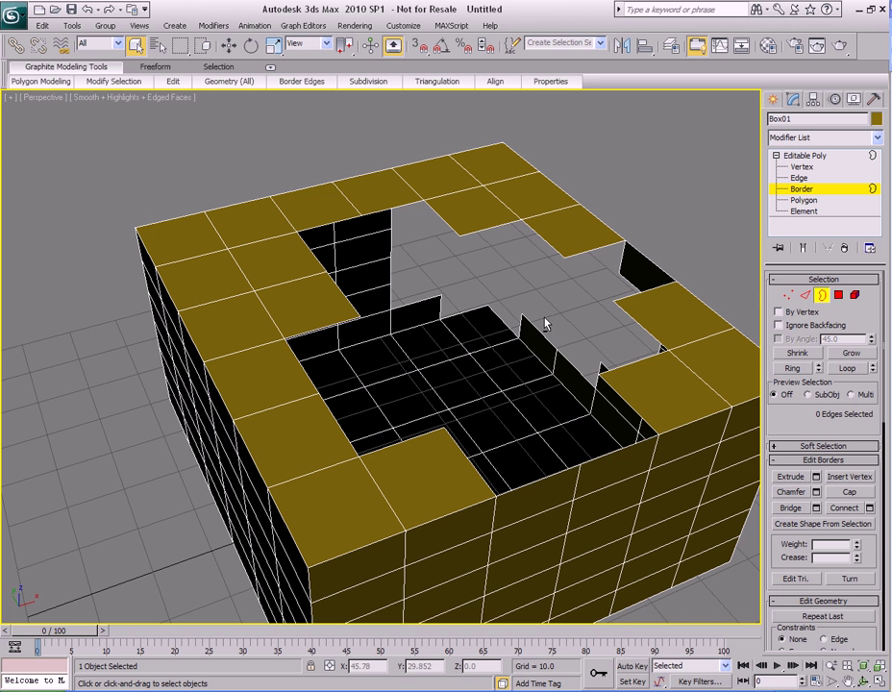
left_click(492, 228)
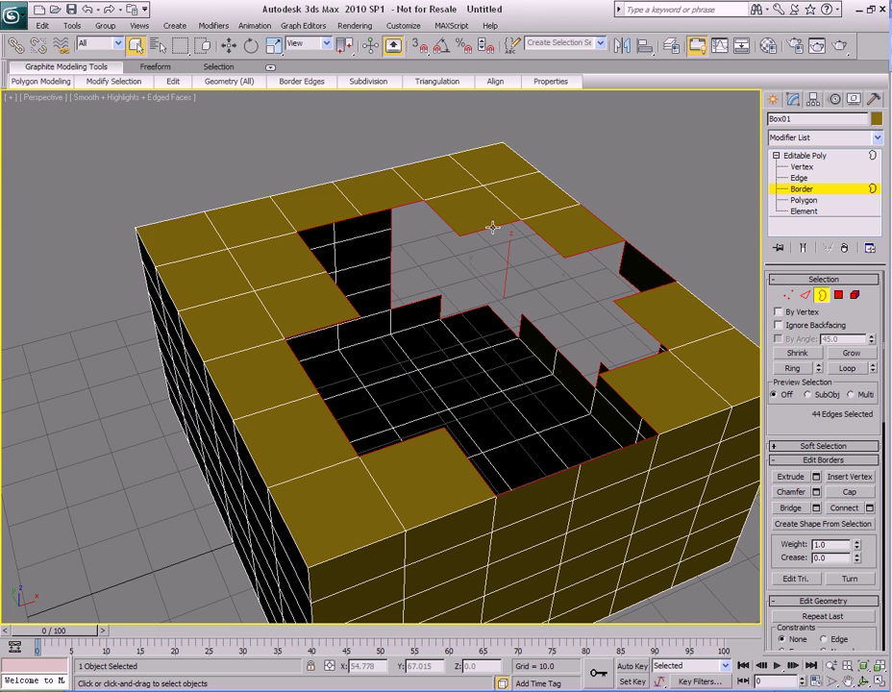
mouse_move(551, 320)
middle_mouse_down("alt")
mouse_move(539, 313)
mouse_move(541, 294)
mouse_move(566, 288)
mouse_move(554, 297)
middle_mouse_up("alt")
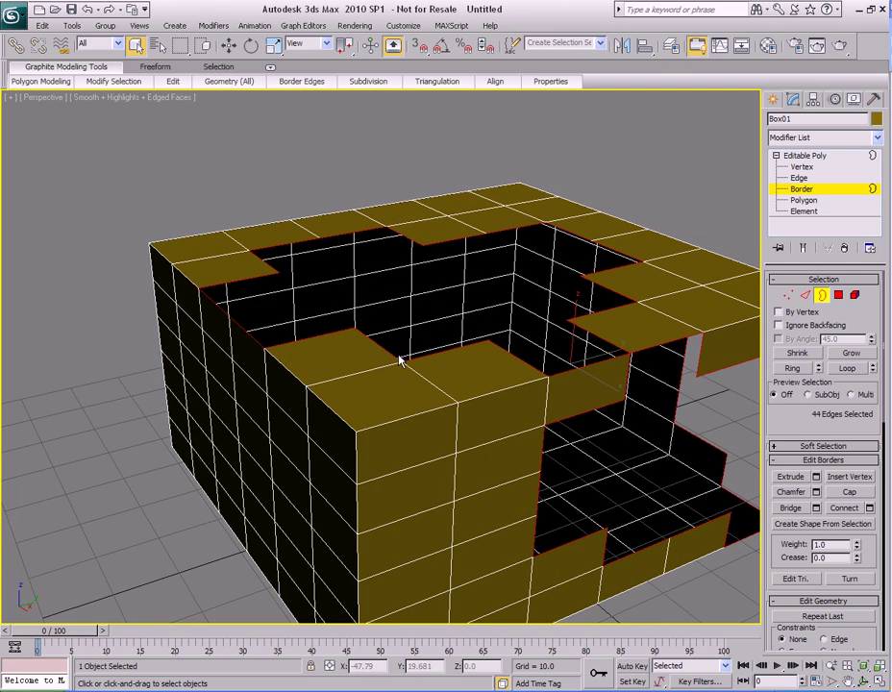
middle_click_drag(508, 352, 467, 379, "alt")
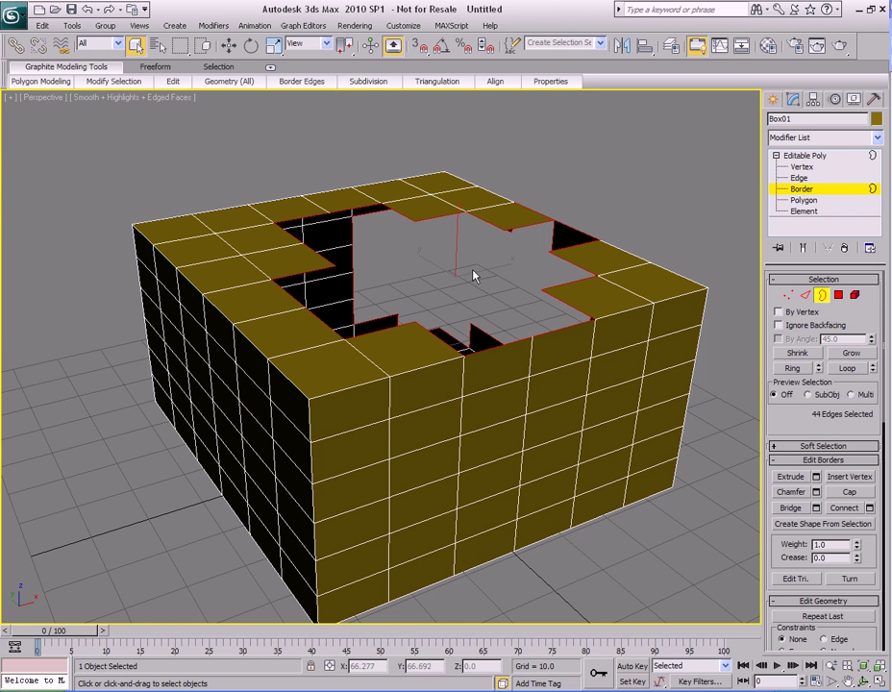
- Undo the polygon deletion to restore the closed box
left_click(493, 288)
key("ctrl+a")
key("alt+p")
scroll(487, 358, "down", 5)
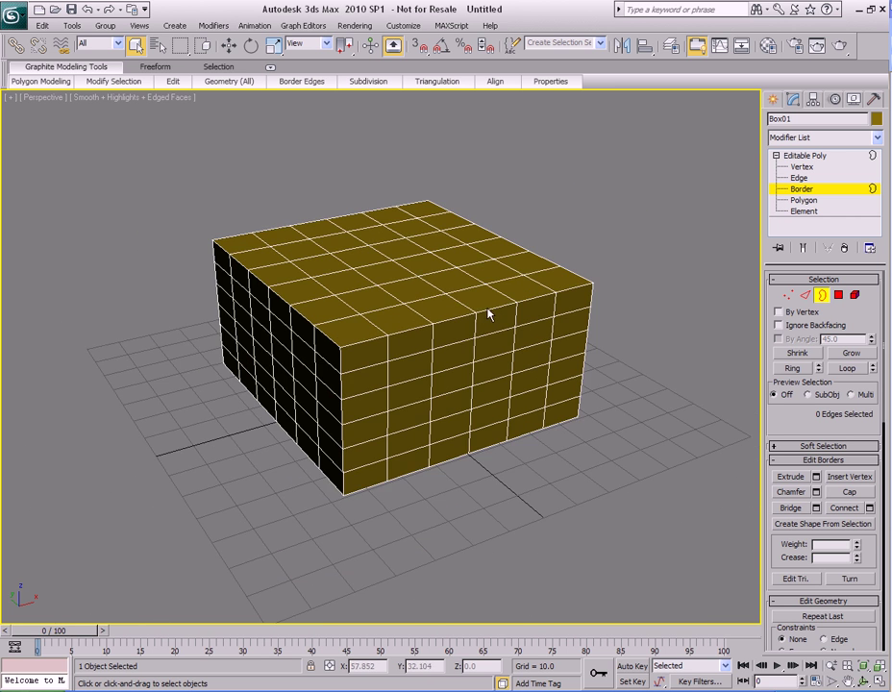
- Toggle the Keyboard Shortcut Override off and back on
scroll(457, 336, "up", 3)
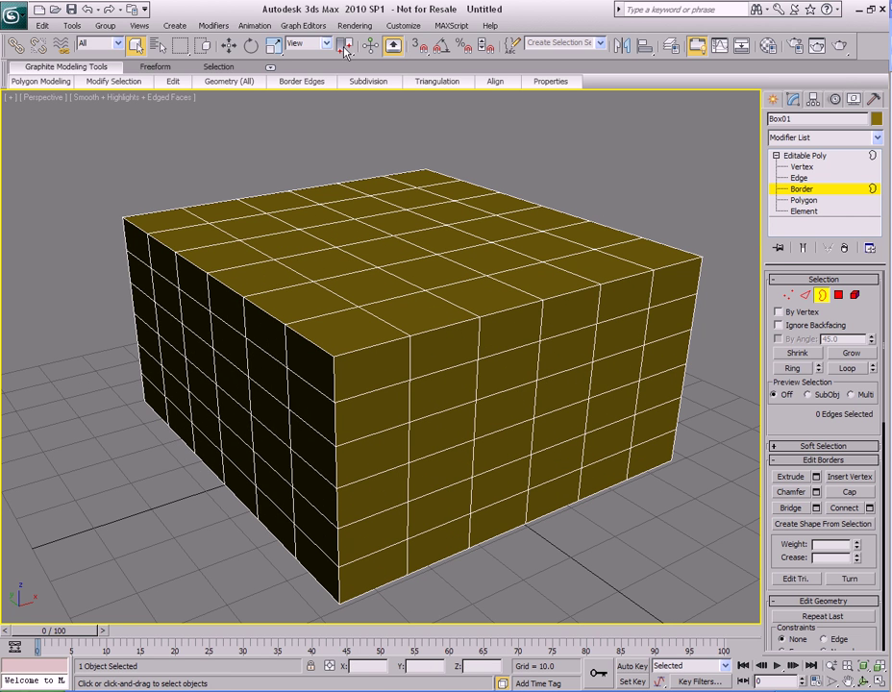
left_click(393, 47)
left_click(394, 47)
scroll(446, 173, "down", 4)
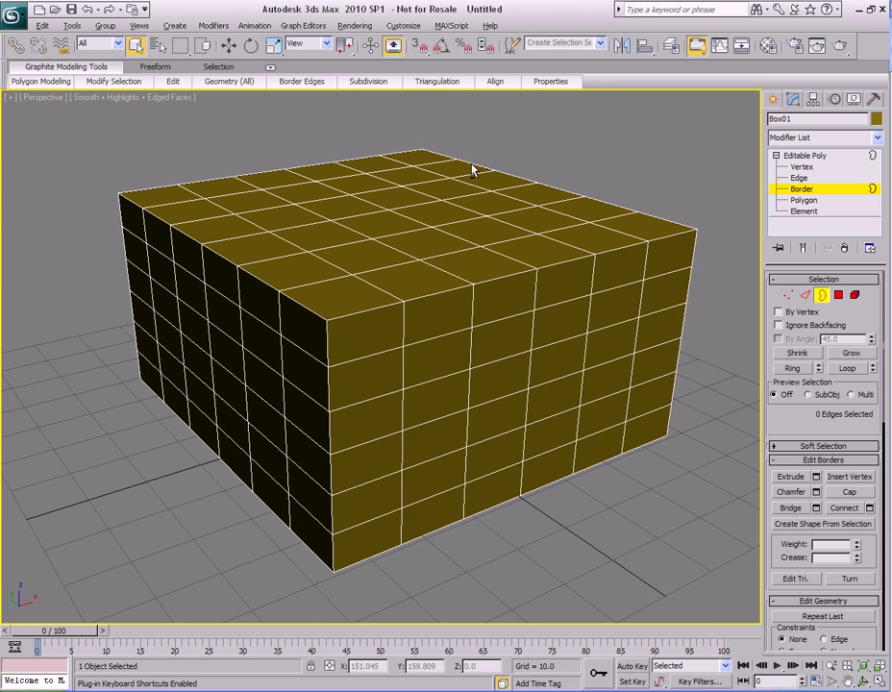
middle_click_drag(470, 186, 471, 210, "alt")
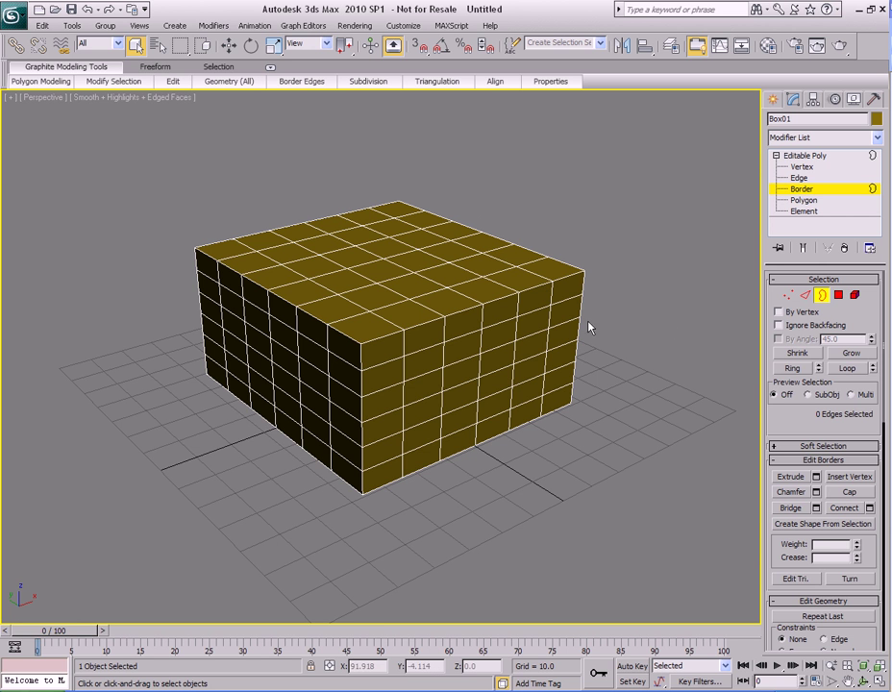
- Cycle through the Vertex, Edge, Border, Polygon and Element levels of the box, and return to Border level
scroll(504, 295, "up", 5)
middle_click_drag(513, 304, 504, 290)
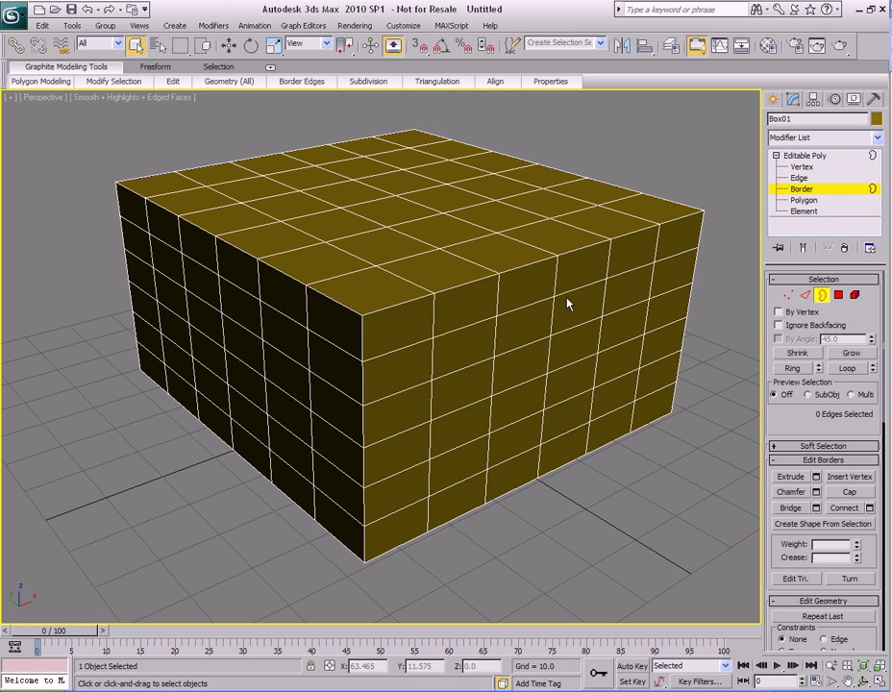
key("1")
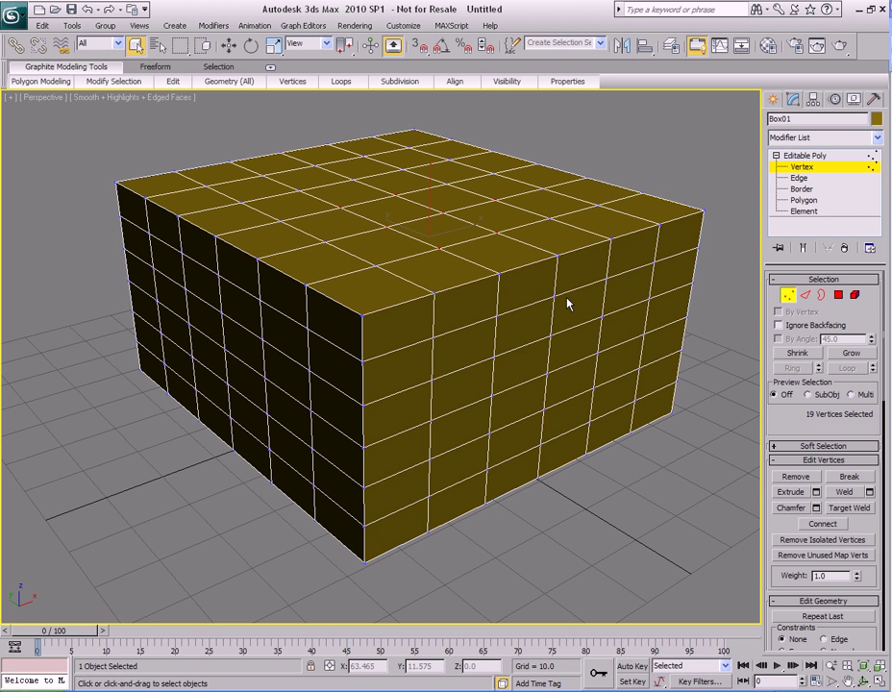
key("2")
key("3")
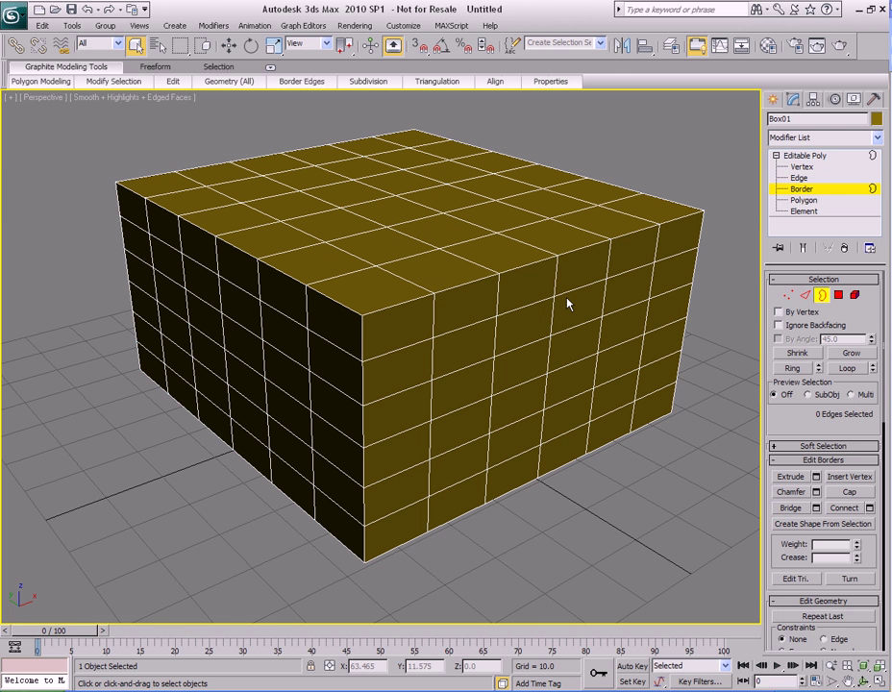
key("4")
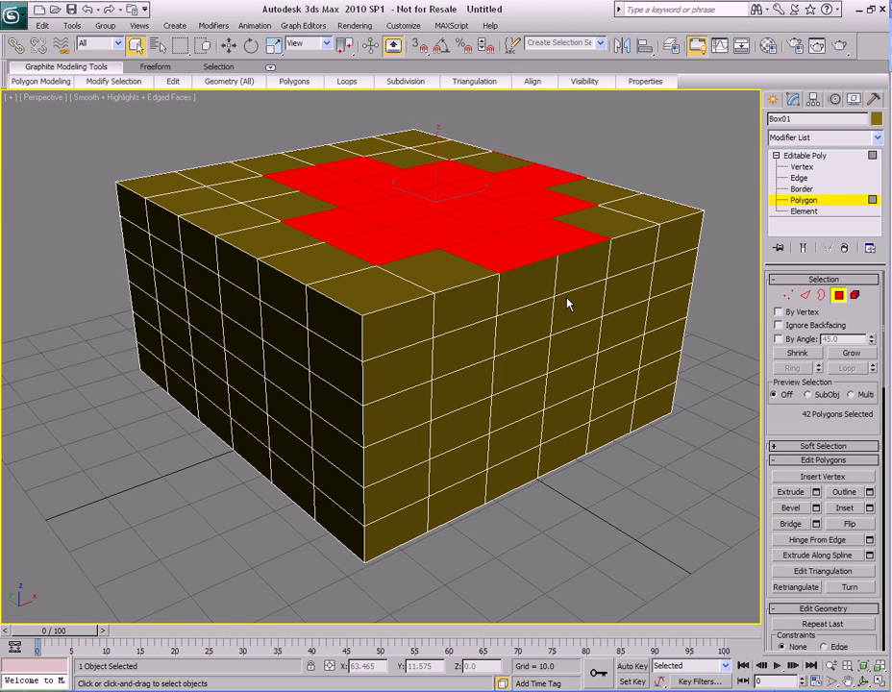
key("5")
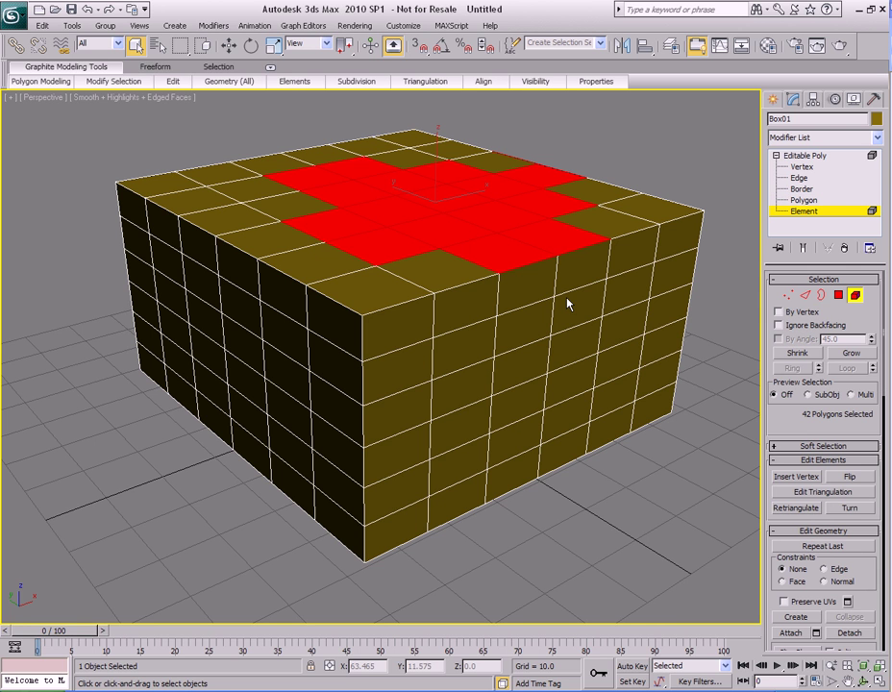
key("3")
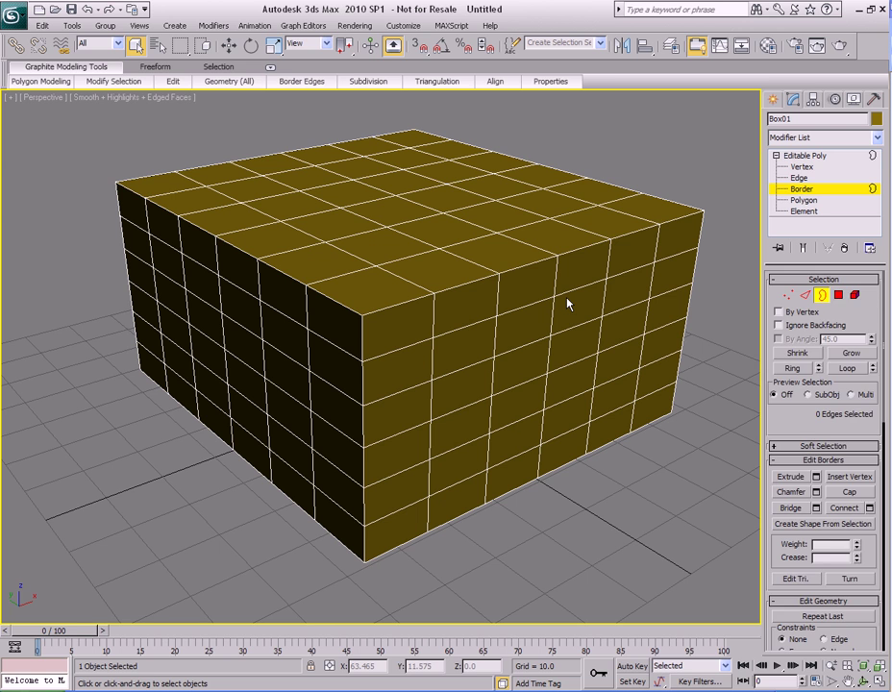
- Switch the box to Edge level, turn off the Keyboard Shortcut Override and return to the top level of the Editable Poly
key("2")
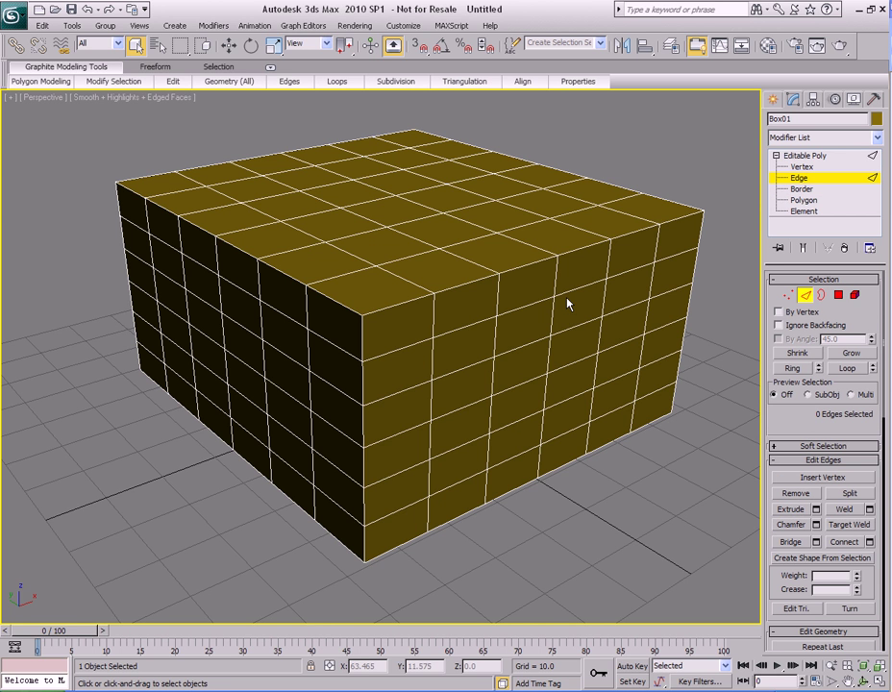
left_click(394, 46)
key("2")
key("2")
key("2")
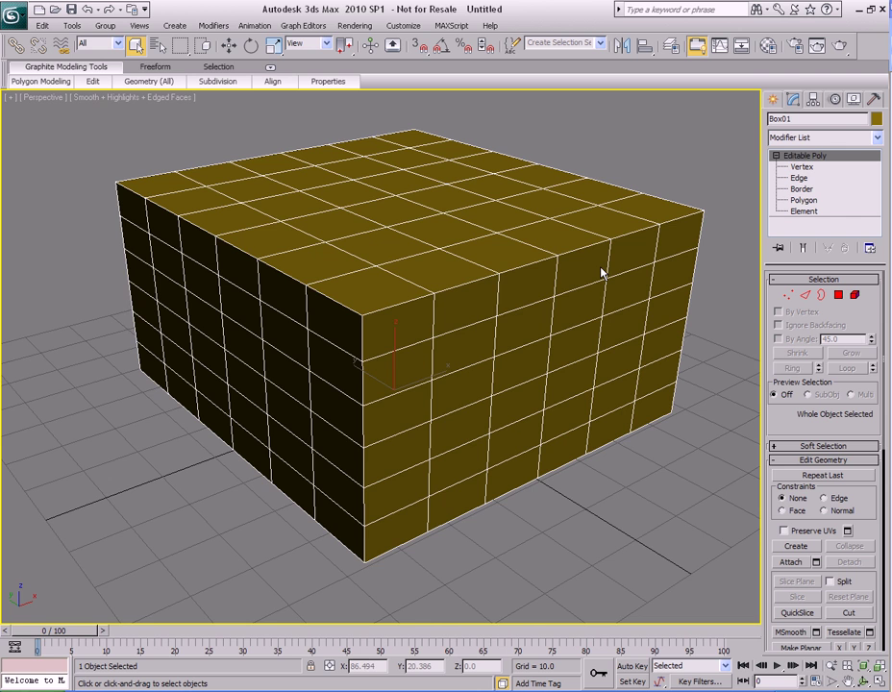
middle_click_drag(532, 323, 545, 328)
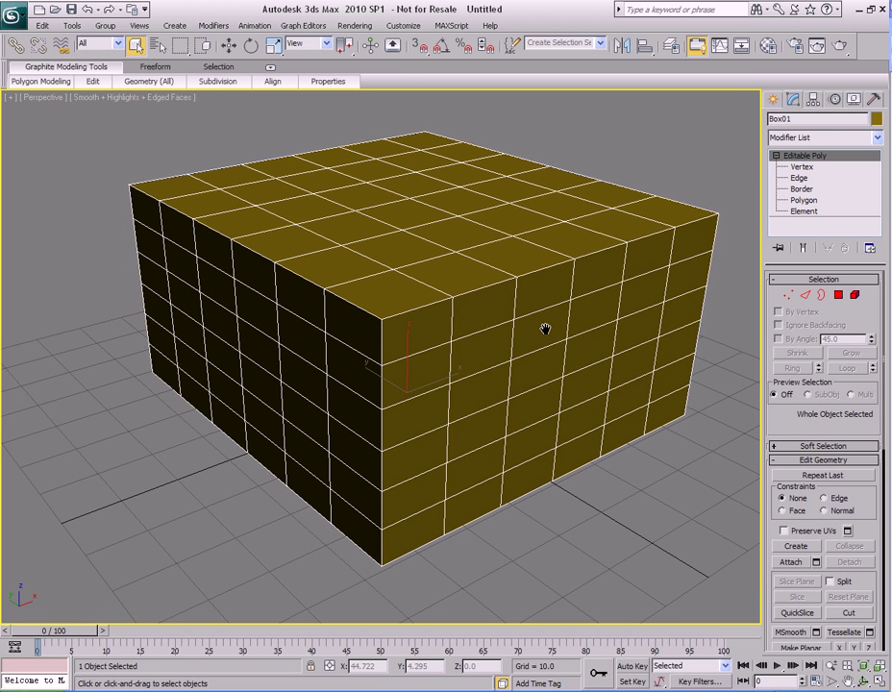
scroll(546, 329, "down", 3)
scroll(546, 329, "up", 3)
scroll(517, 201, "down", 5)
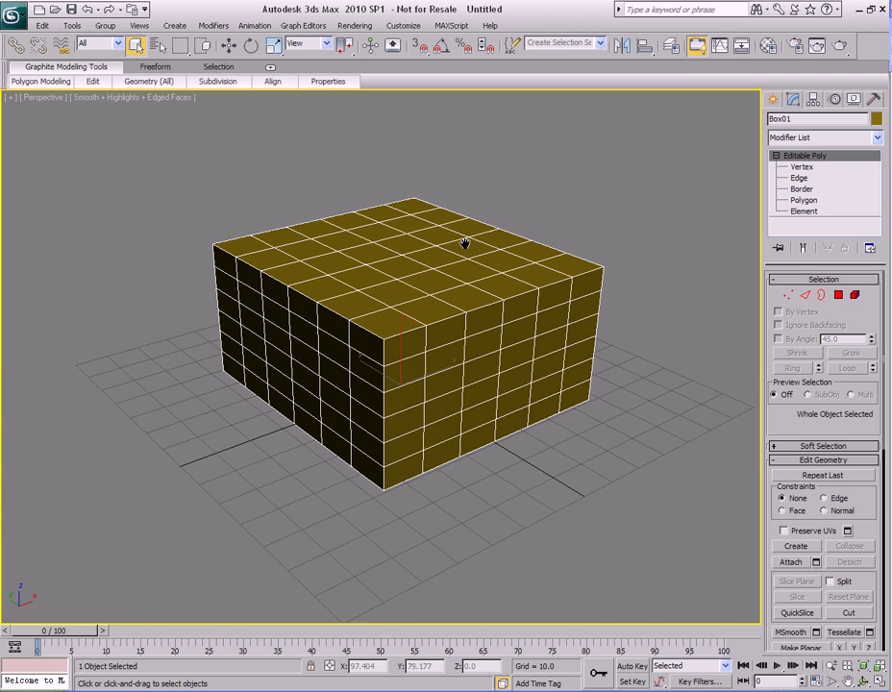
scroll(477, 250, "up", 2)
scroll(490, 246, "up", 2)
mouse_move(475, 245)
middle_mouse_down()
mouse_move(438, 240)
mouse_move(462, 242)
middle_mouse_up()
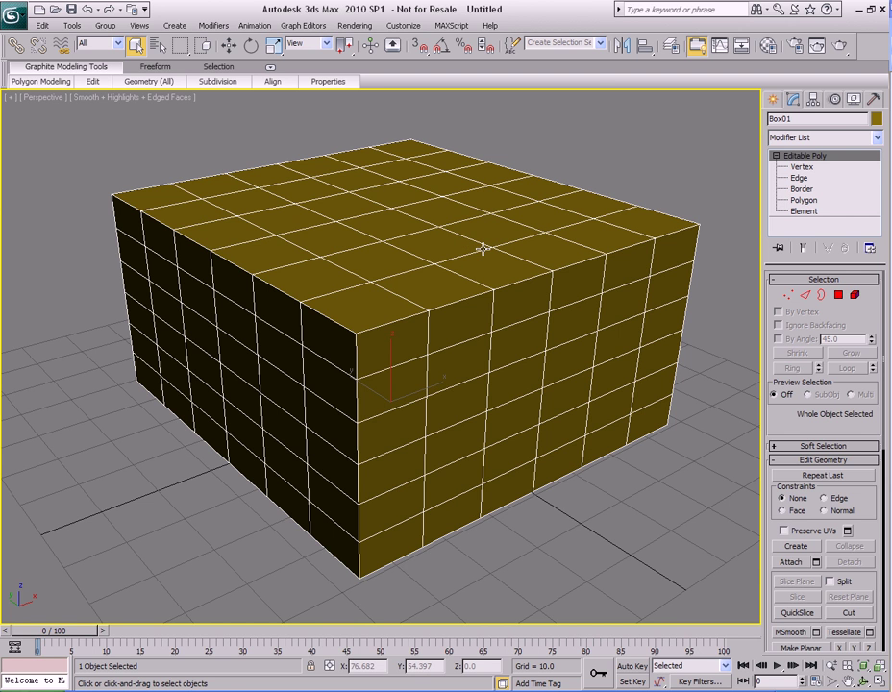
- At Polygon level, select seven adjacent polygons on the box's front side: one in the upper row and three in each of the two rows below
left_click(804, 169)
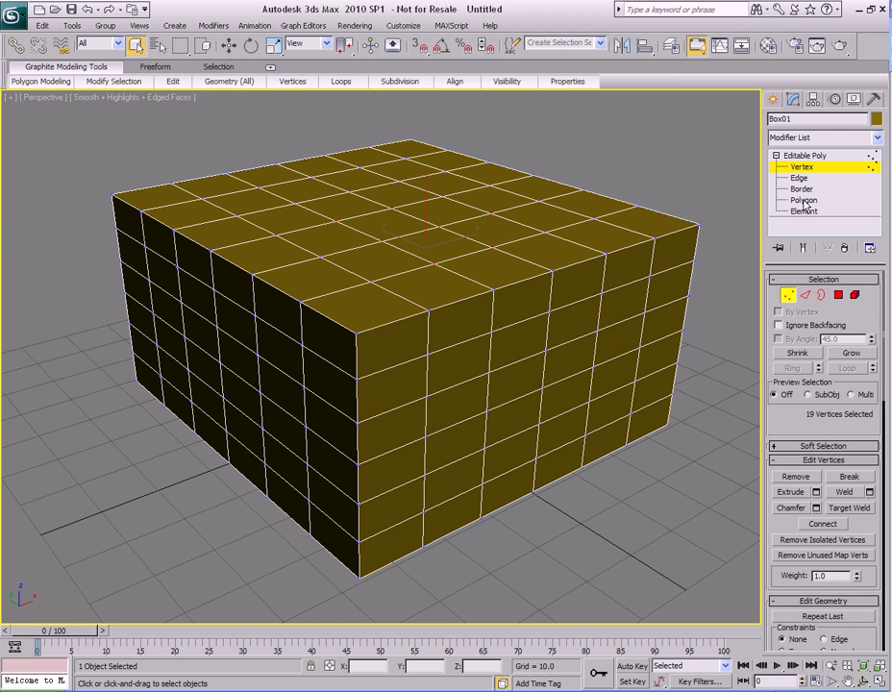
left_click(804, 200)
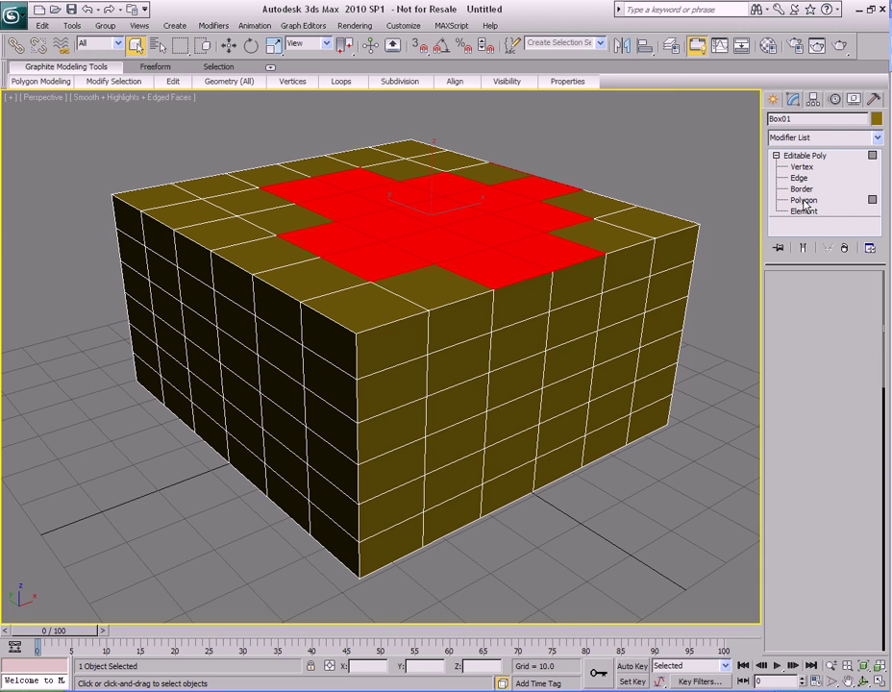
left_click(519, 328)
left_click(522, 342, "ctrl")
left_click(517, 385, "ctrl")
left_click(459, 403, "ctrl")
left_click(570, 368, "ctrl")
left_click(457, 353, "ctrl")
left_click(577, 325, "ctrl")
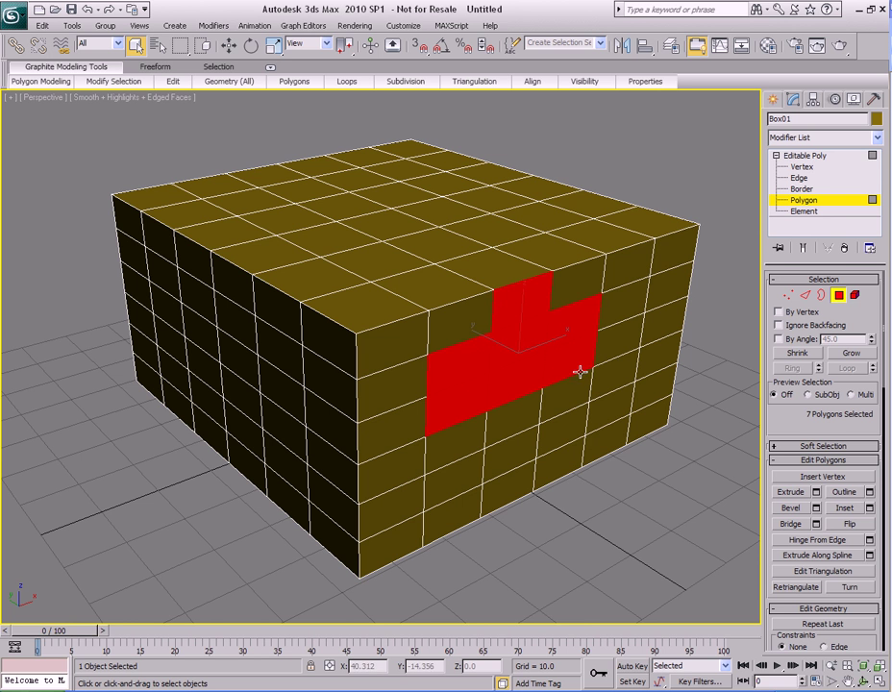
- Extrude the seven selected polygons outward twice in a row, and leave the Extrude tool
middle_click_drag(520, 355, 503, 367, "alt")
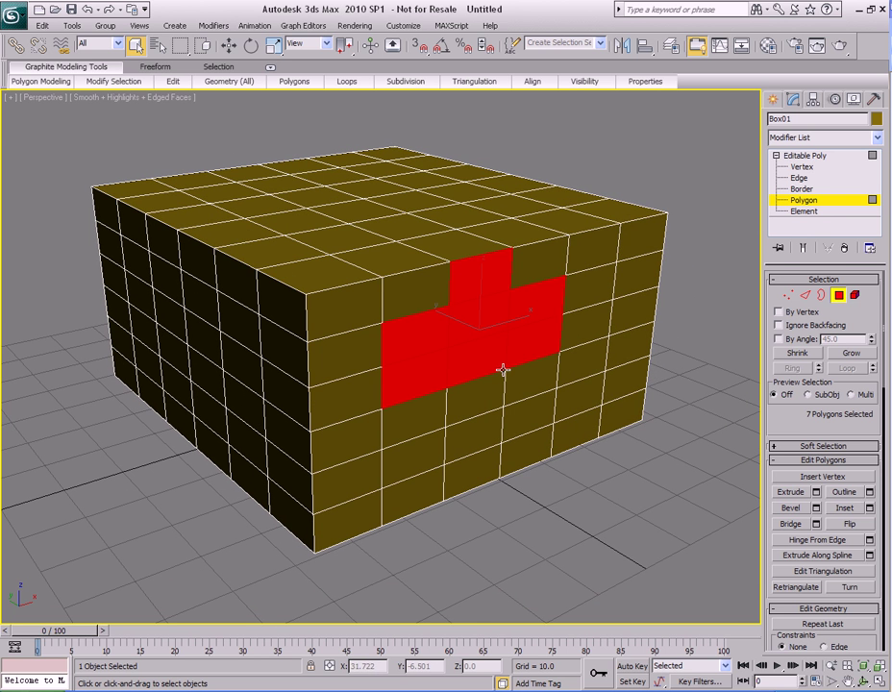
right_click(569, 323)
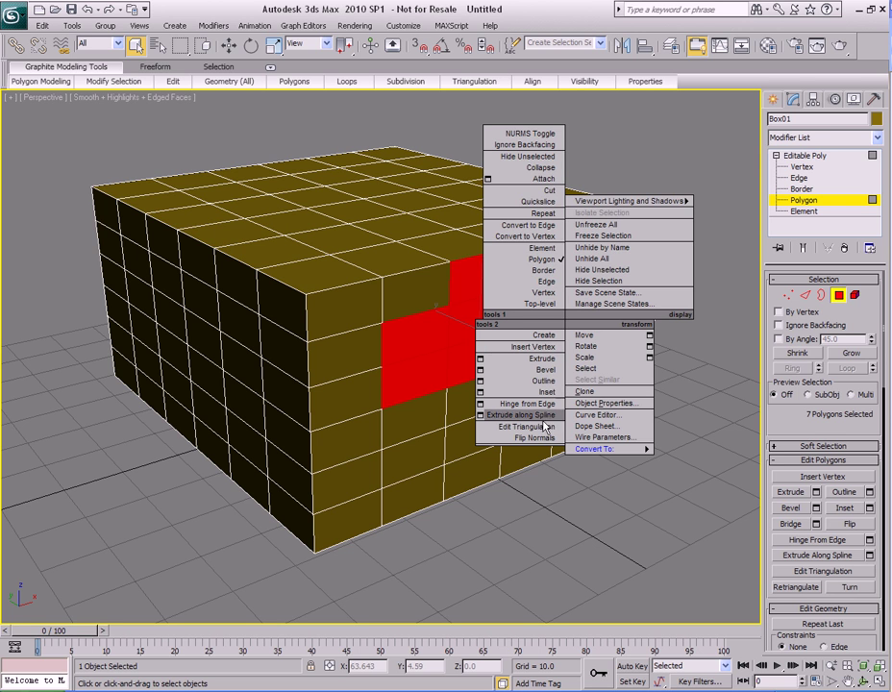
left_click(530, 359)
left_click_drag(573, 355, 509, 223)
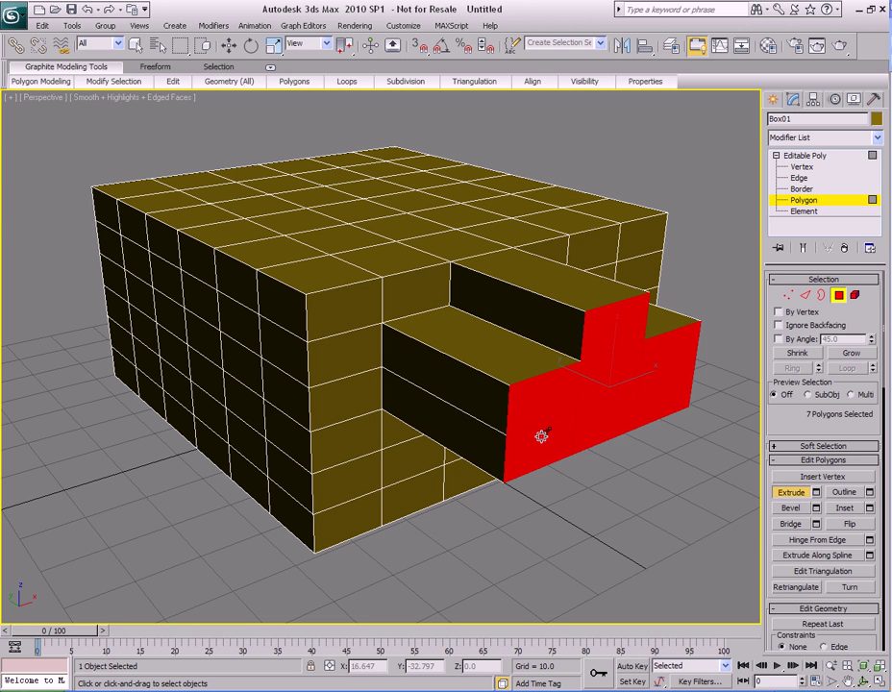
left_click_drag(565, 420, 689, 424)
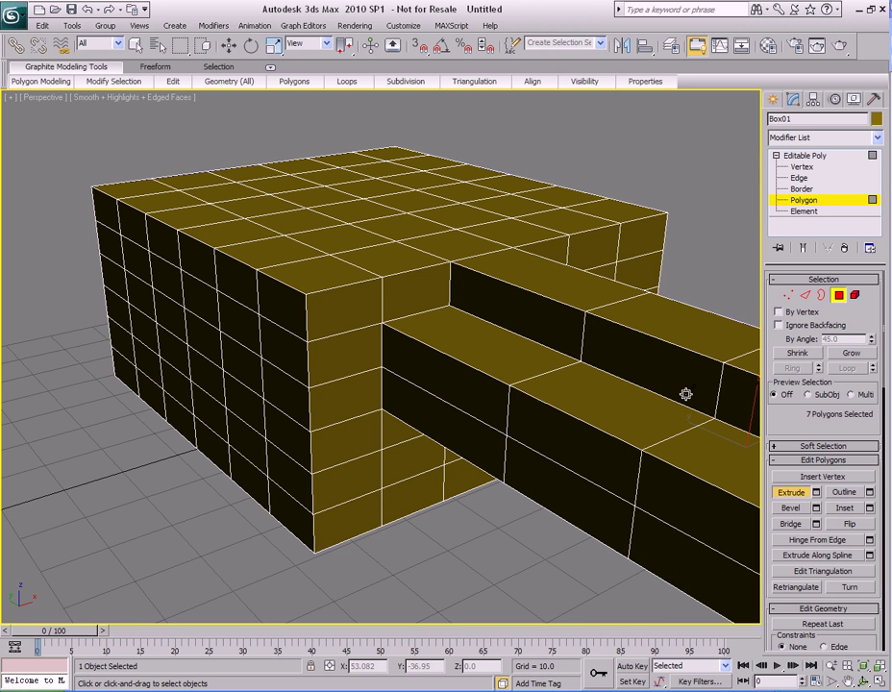
right_click(562, 422)
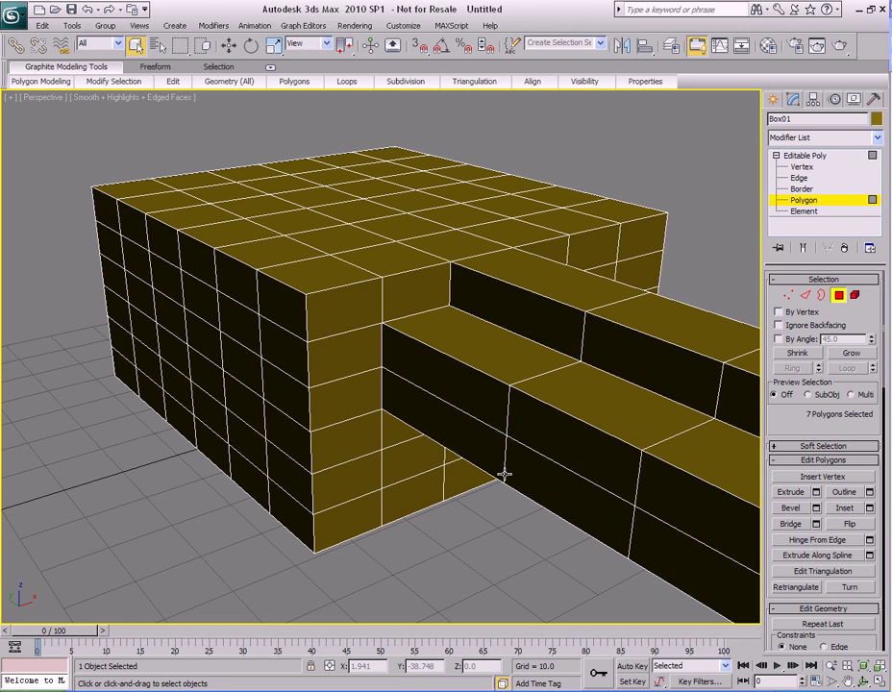
- Undo both extrusions of the selected polygons
key("ctrl+z")
key("ctrl+z")
key("ctrl+z")
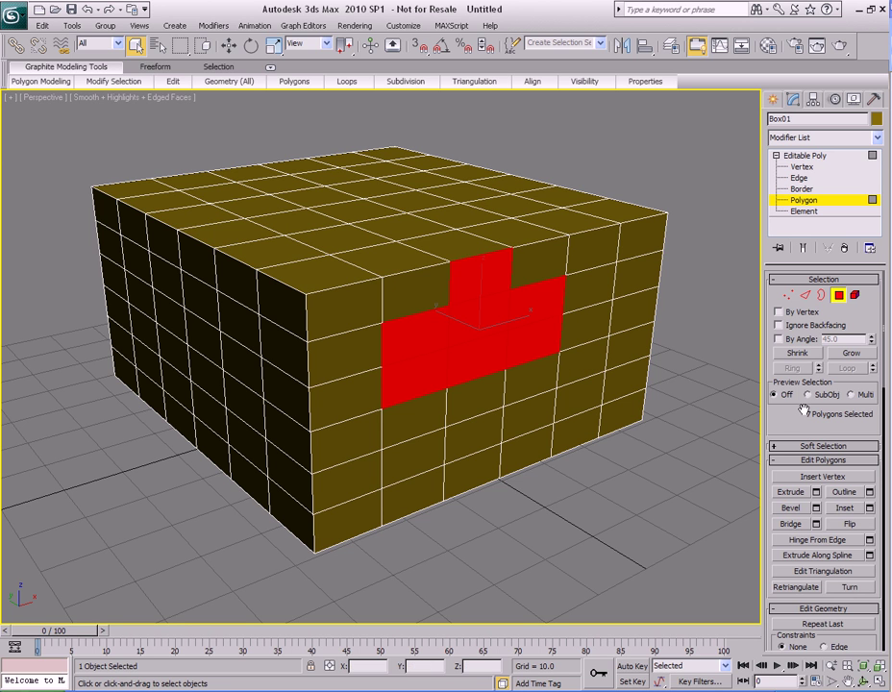
- Look through the commands offered at Polygon level, from Edit Polygons and Edit Geometry to Material IDs and Smoothing Groups
scroll(794, 401, "down", 2)
left_click_drag(795, 401, 798, 302)
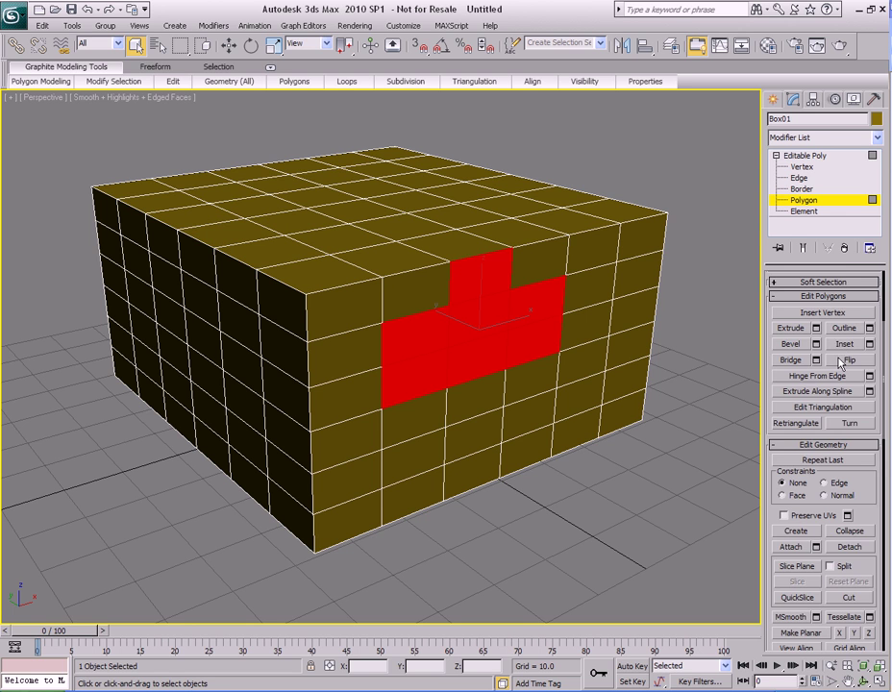
scroll(837, 369, "down", 2)
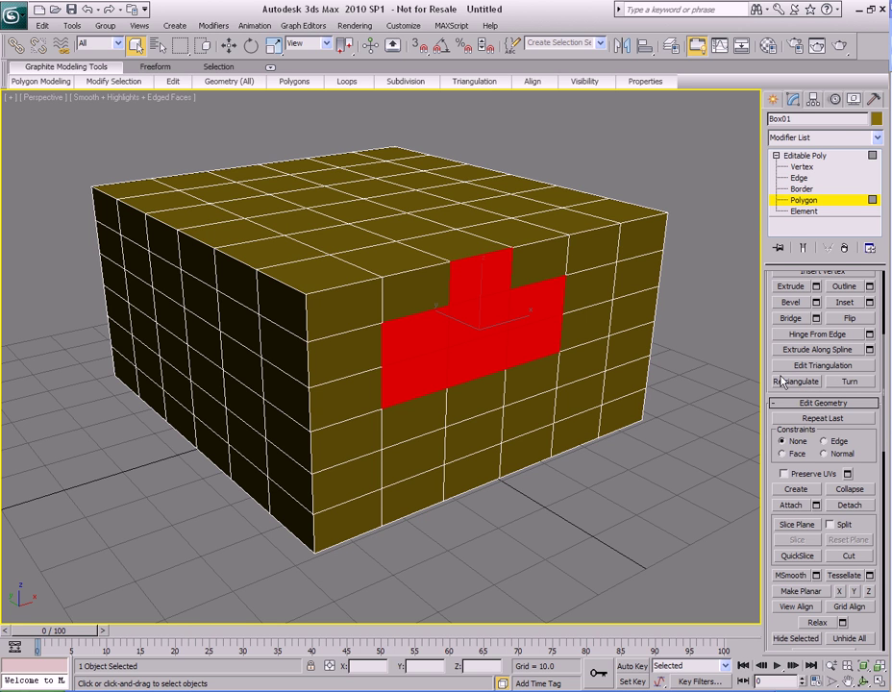
scroll(797, 348, "down", 3)
scroll(797, 346, "down", 2)
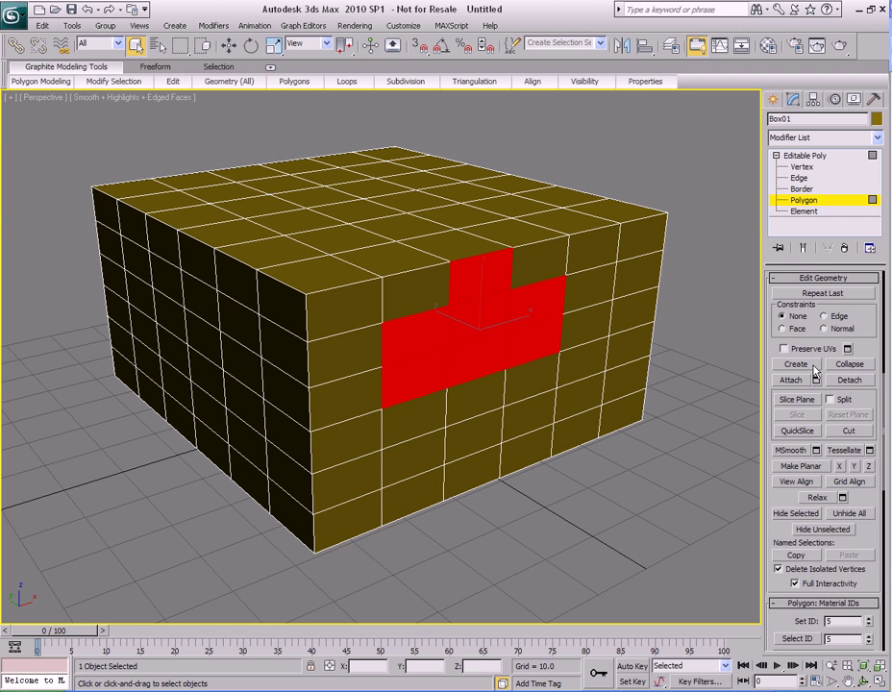
scroll(798, 371, "down", 1)
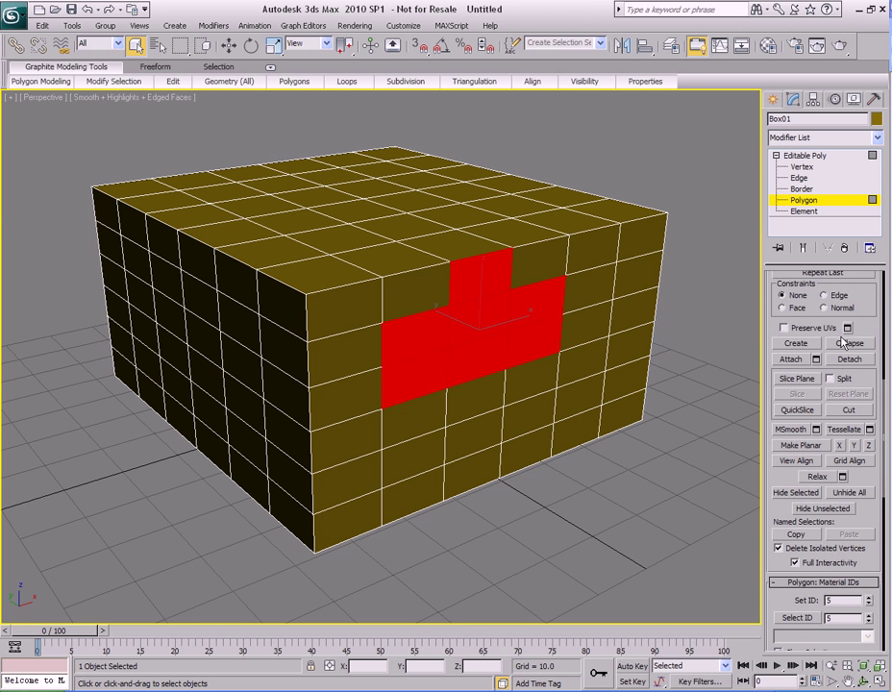
scroll(791, 357, "down", 2)
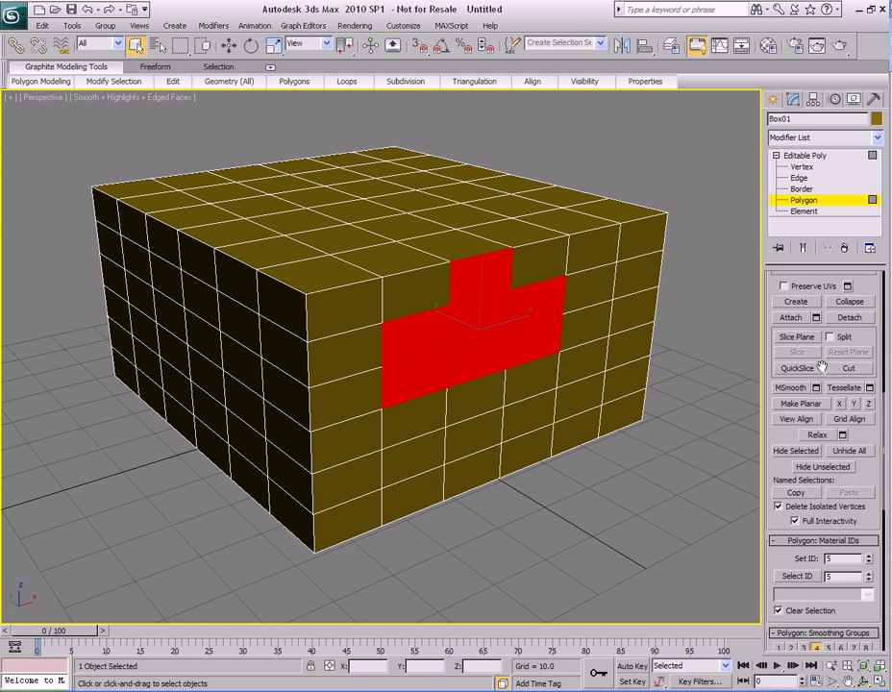
scroll(818, 375, "down", 1)
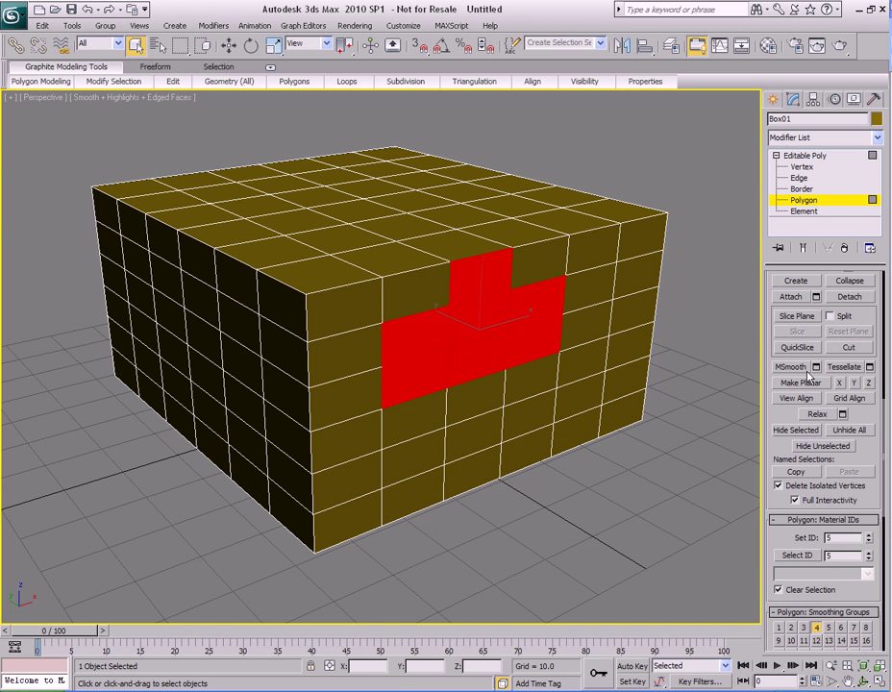
scroll(811, 378, "up", 10)
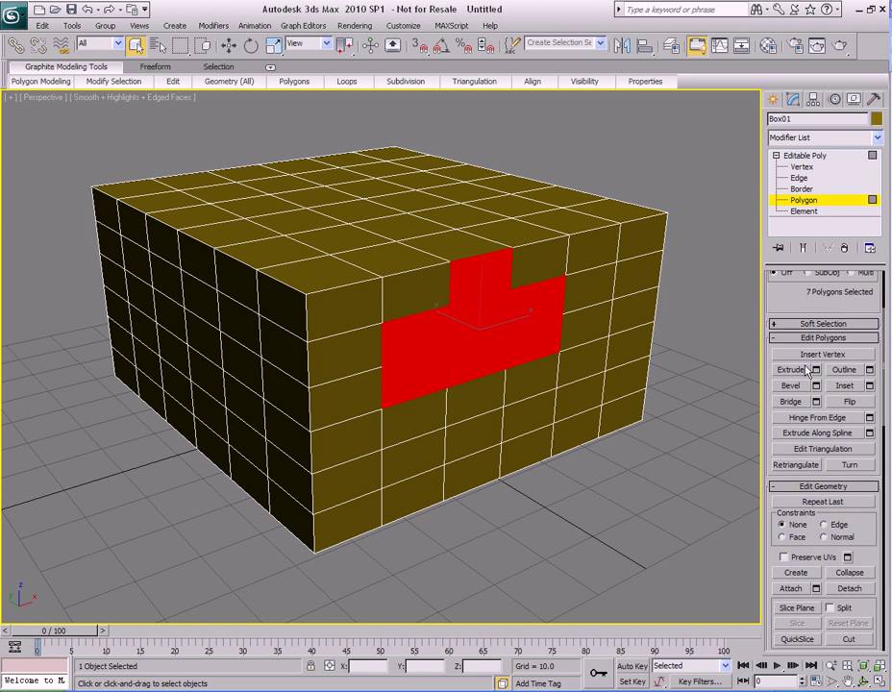
scroll(806, 365, "up", 2)
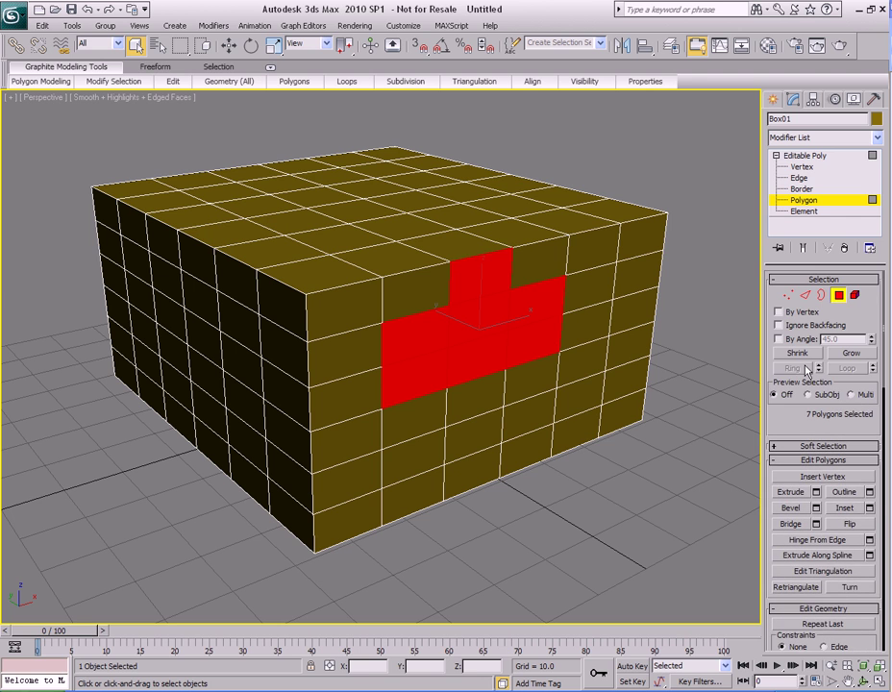
- Review the context commands and the Edit Polygons commands for the selected polygons, and clear the polygon selection
right_click(546, 305)
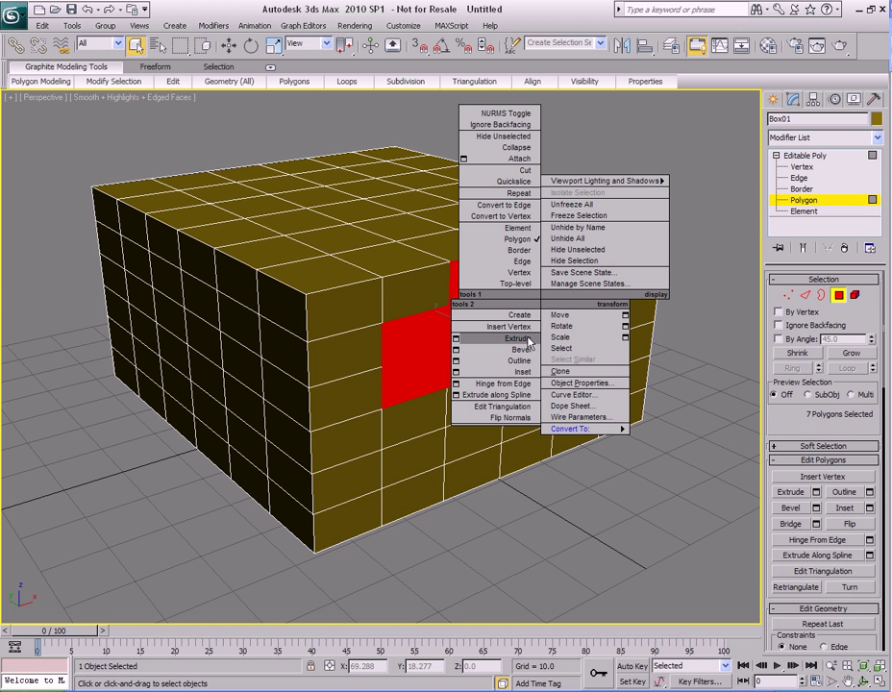
left_click(486, 237)
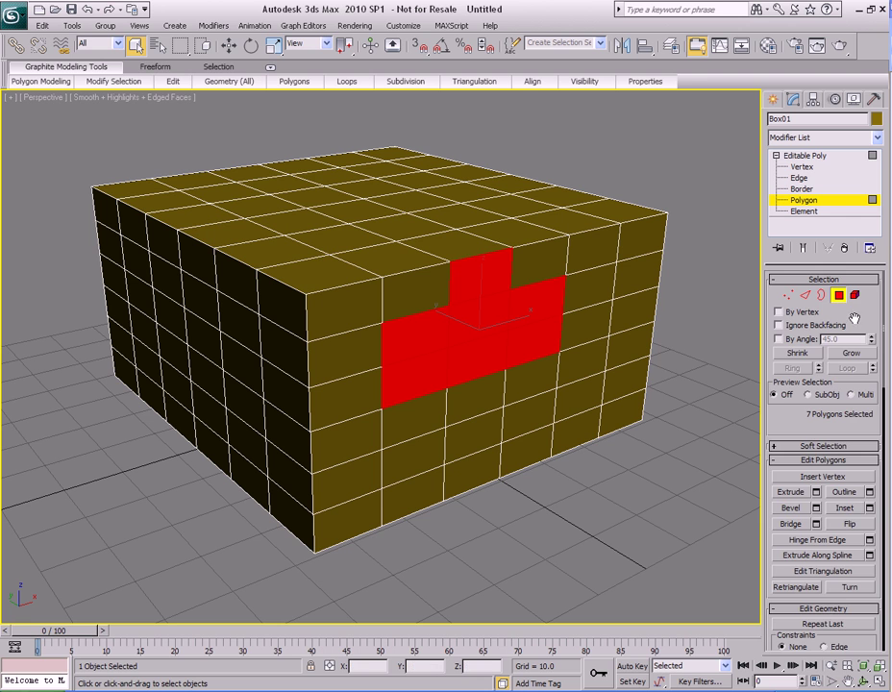
scroll(856, 298, "down", 1)
scroll(857, 298, "down", 5)
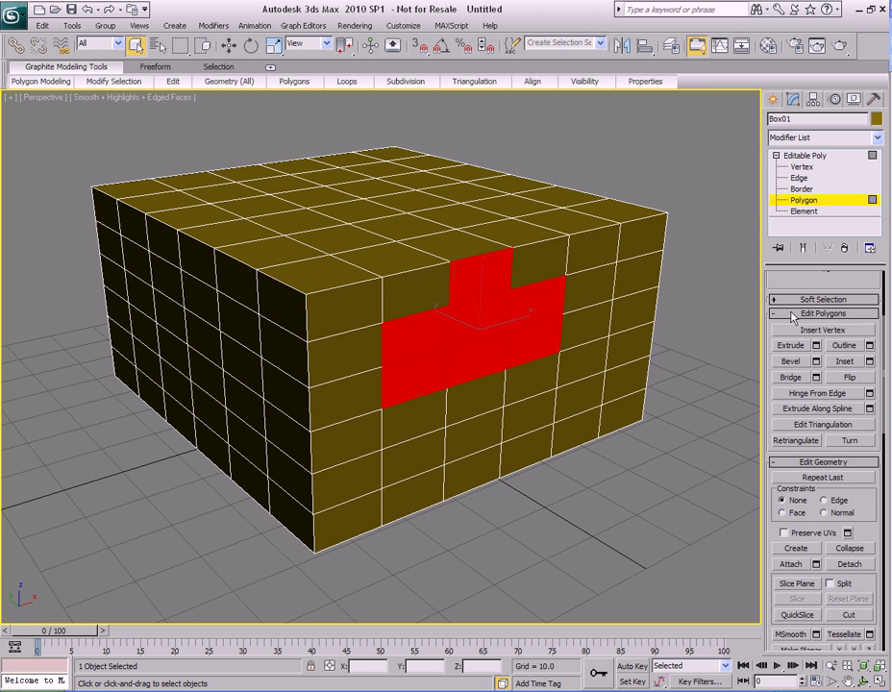
scroll(808, 455, "down", 3)
scroll(807, 454, "up", 4)
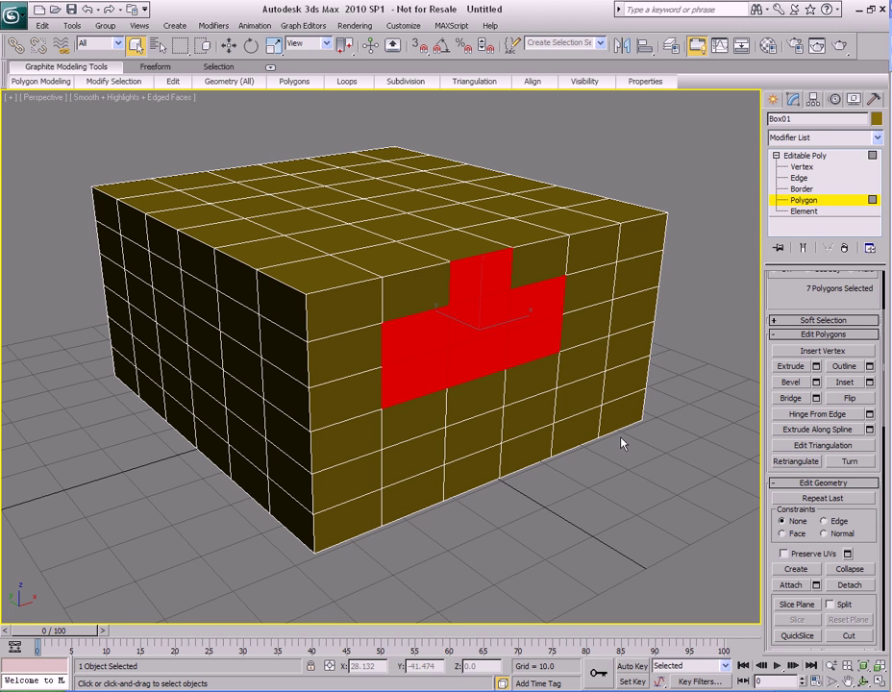
left_click(701, 378)
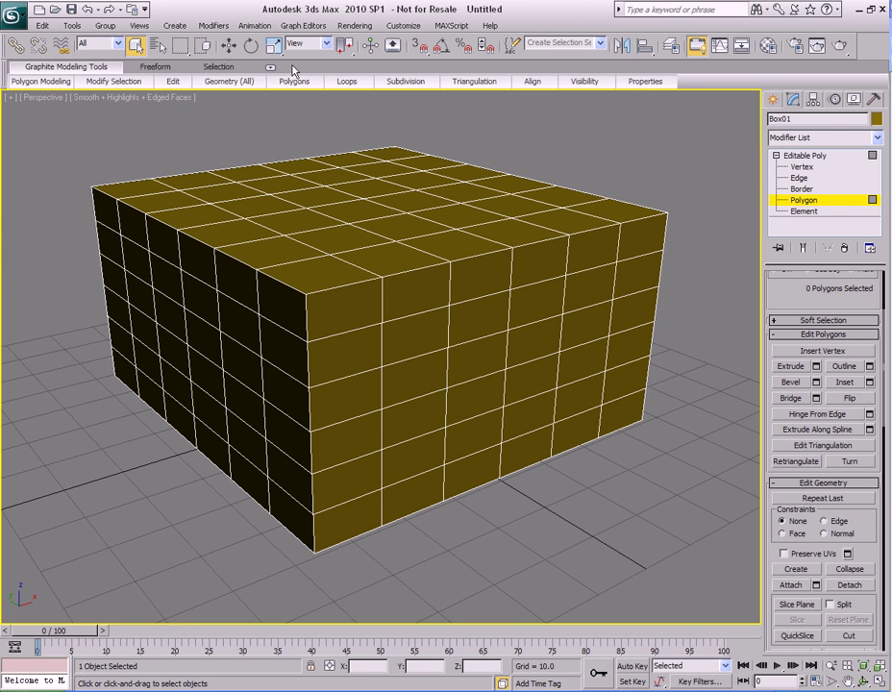
- Look over the Freeform and Selection tool sets, and return to the Graphite Modeling Tools
left_click(170, 68)
left_click(106, 67)
left_click(134, 68)
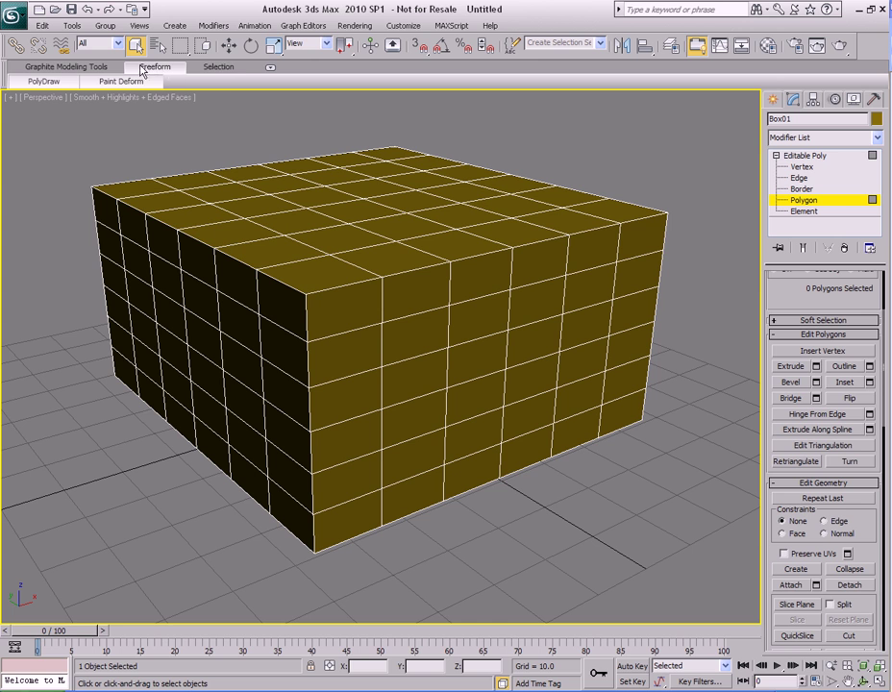
left_click(222, 68)
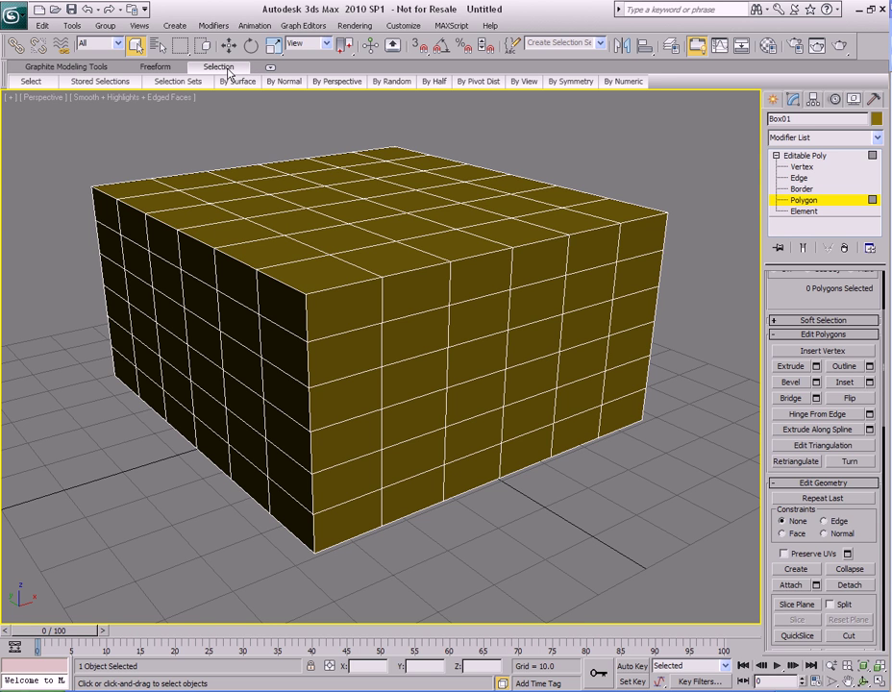
left_click(93, 69)
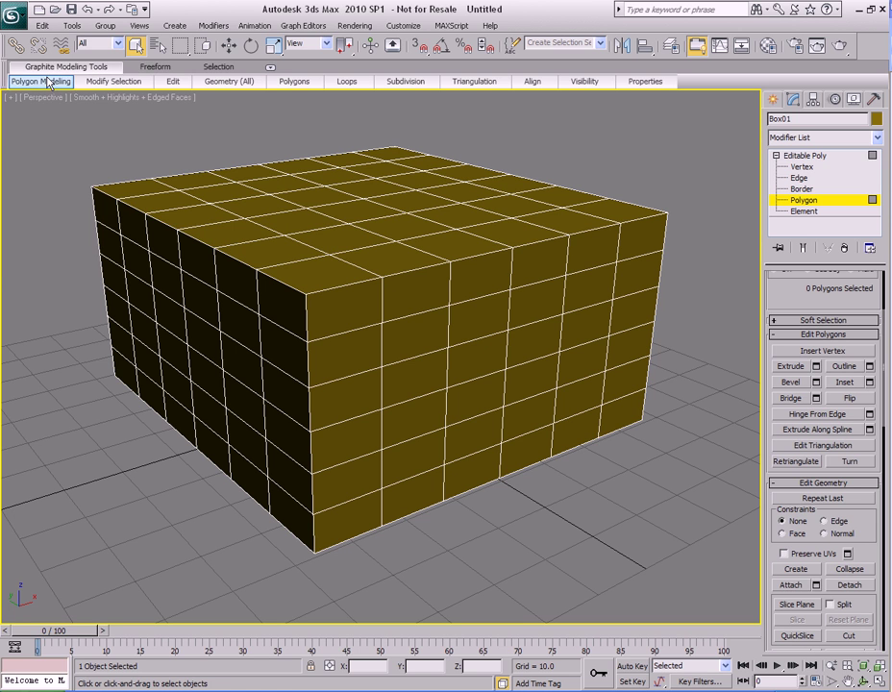
- Look through the Graphite Modeling Tools offered at Polygon level, from Polygon Modeling and Modify Selection to Subdivision and Visibility
mouse_move(215, 84)
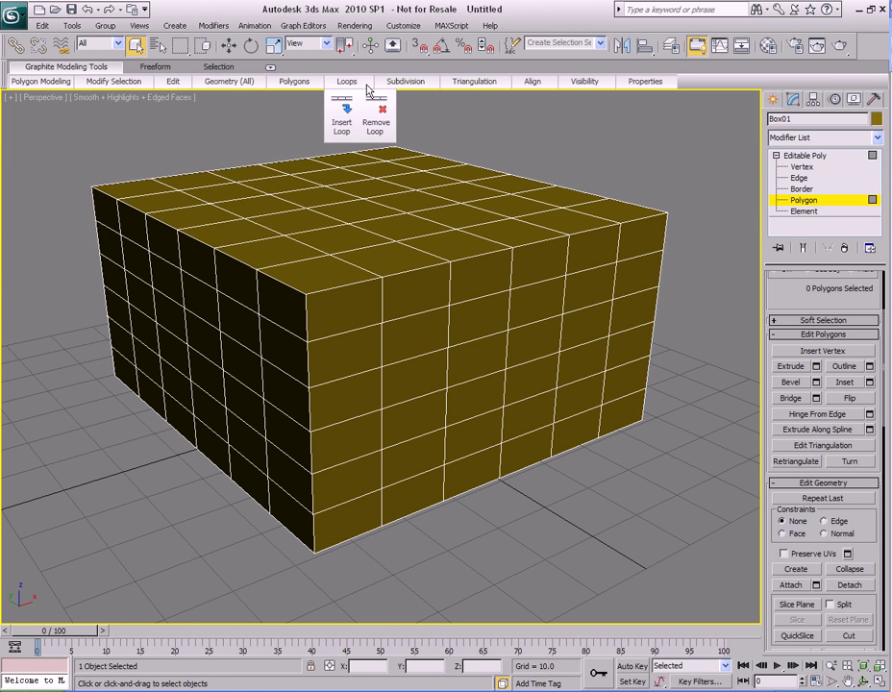
mouse_move(42, 85)
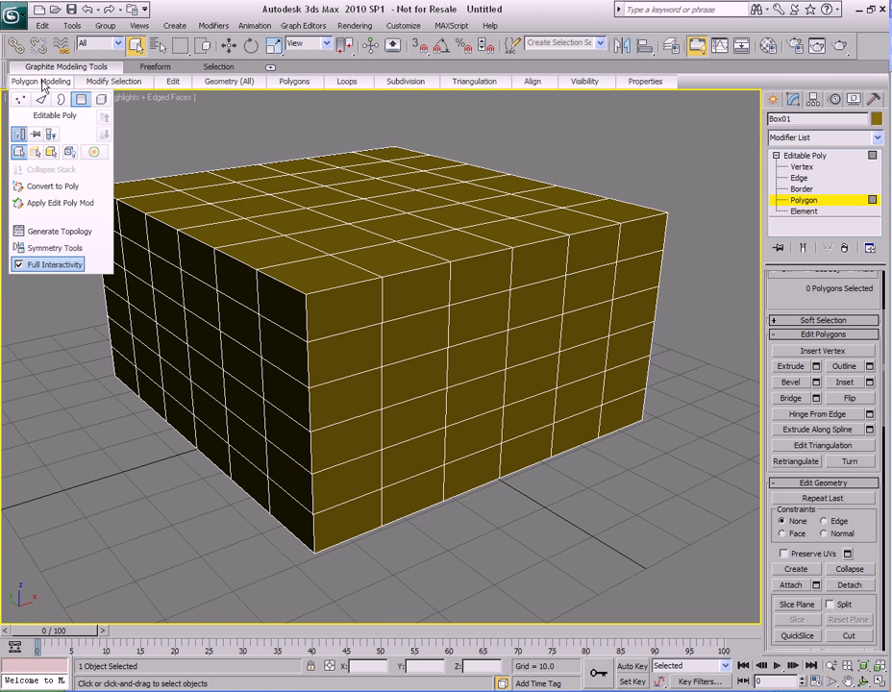
mouse_move(120, 86)
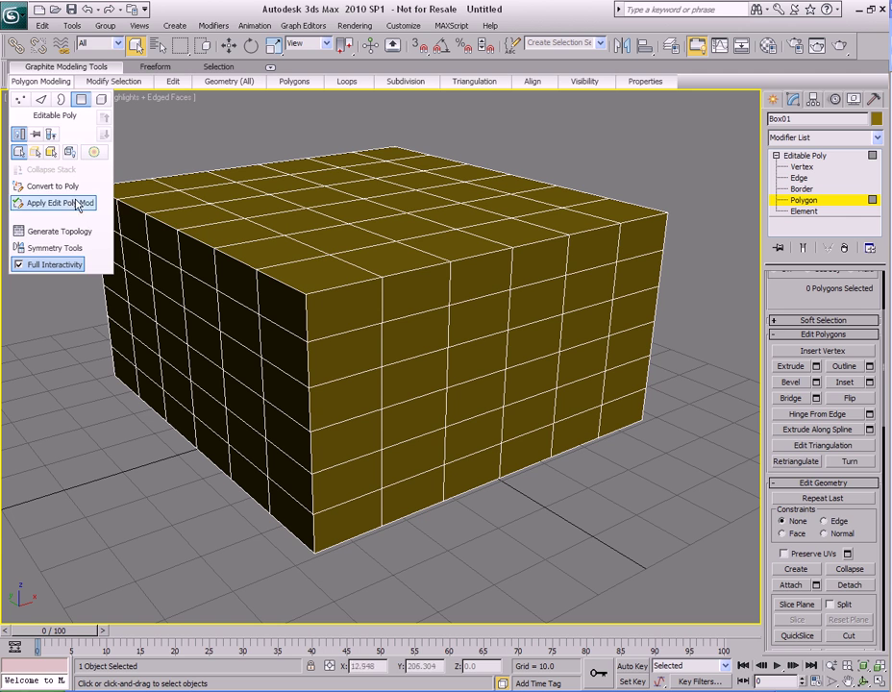
mouse_move(120, 85)
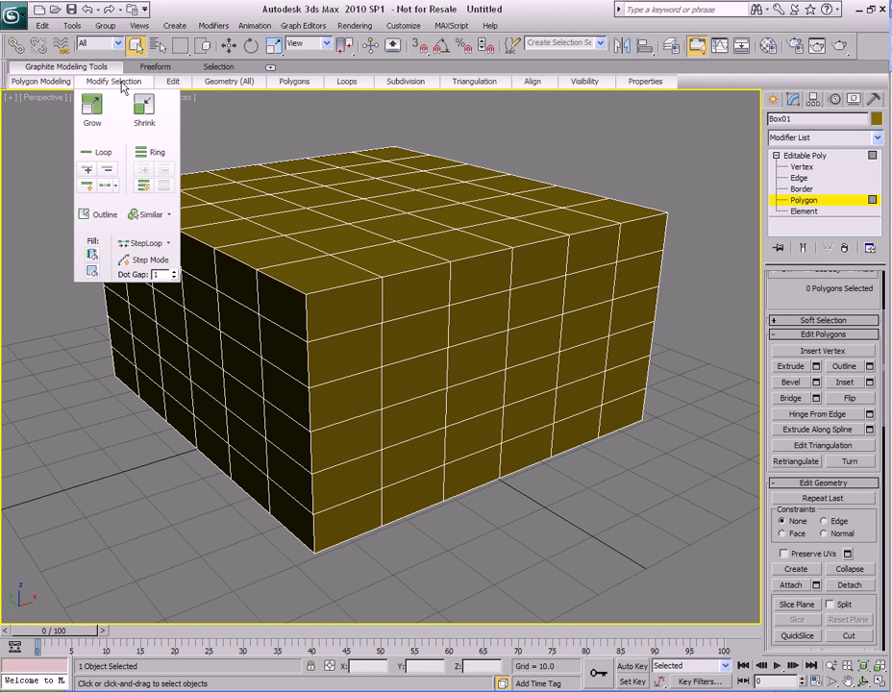
mouse_move(181, 88)
mouse_move(227, 85)
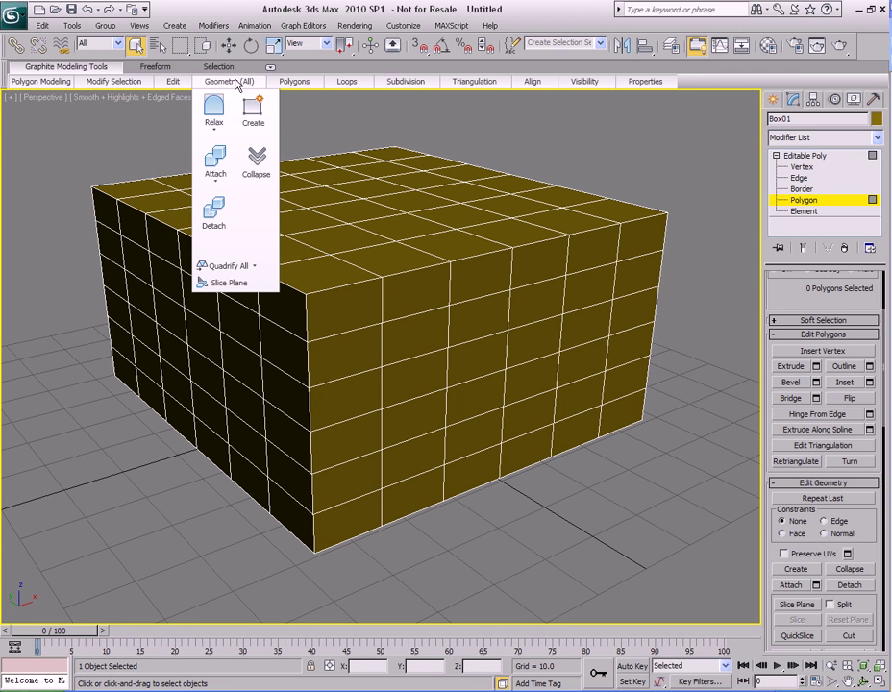
mouse_move(325, 87)
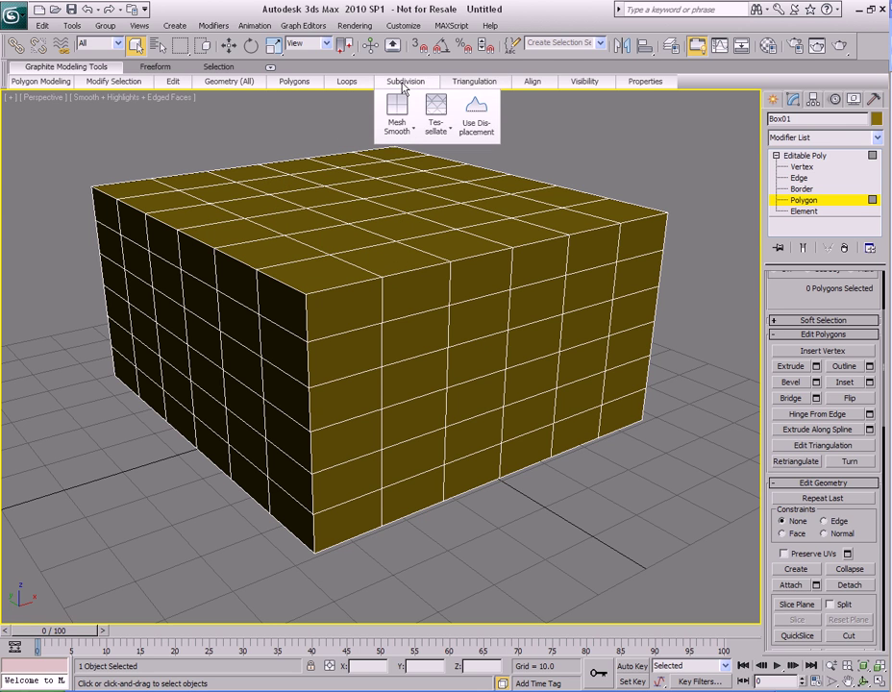
mouse_move(493, 86)
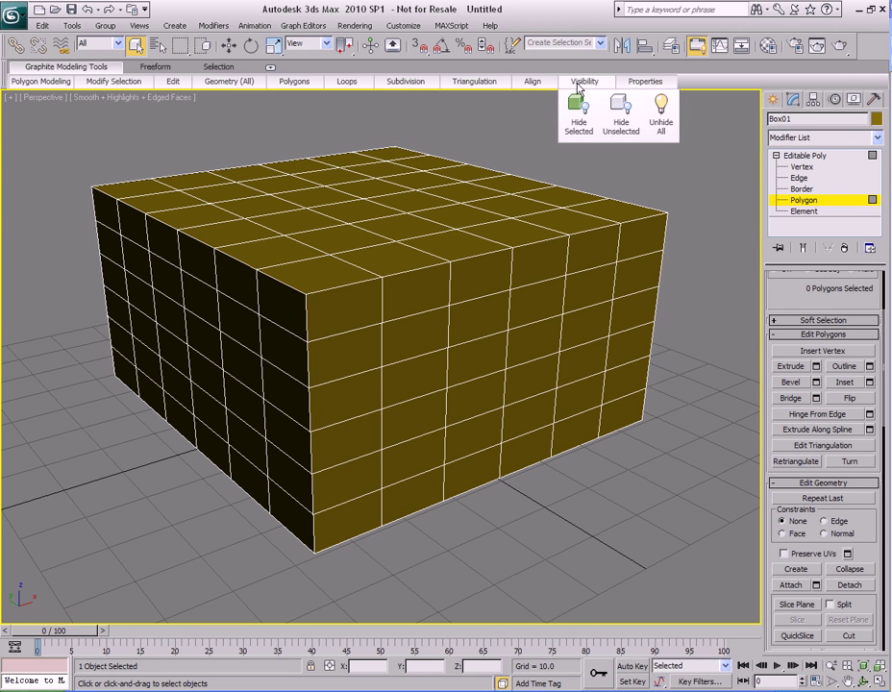
mouse_move(460, 86)
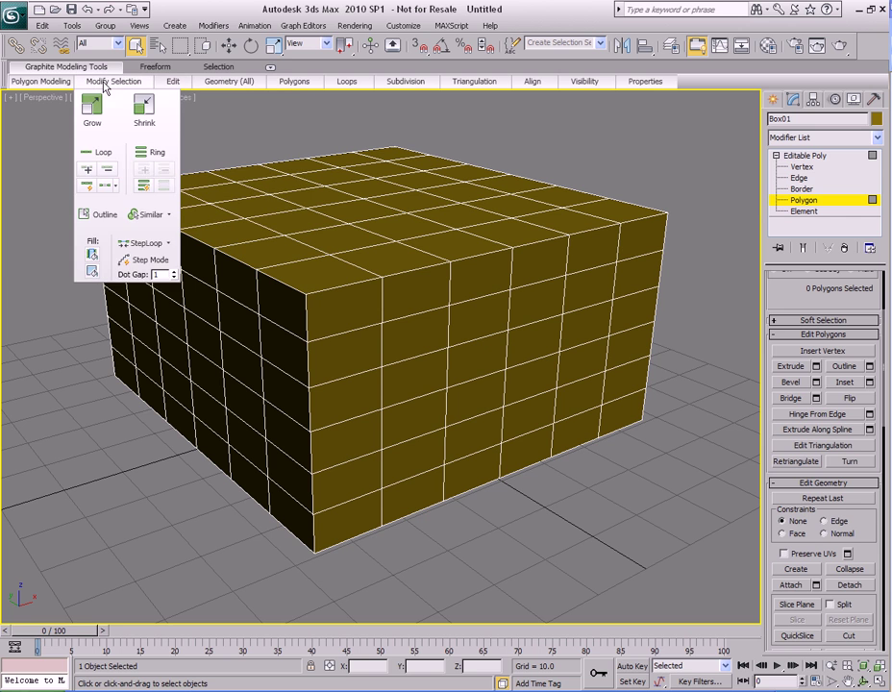
mouse_move(53, 87)
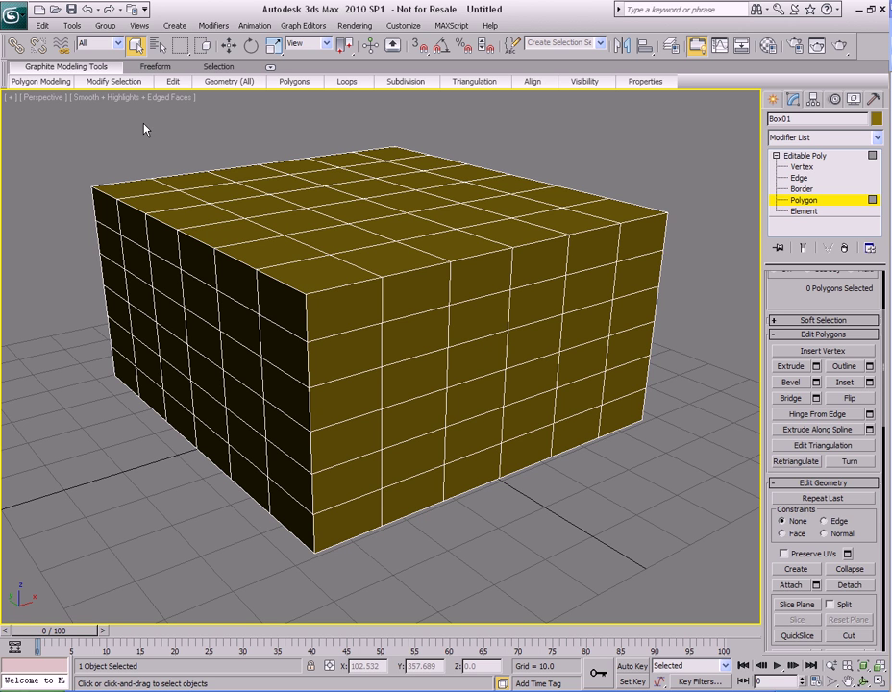
- Switch the box to Vertex level and look over the Vertices tools, including Extrude, Chamfer, Weld and Break
left_click(802, 188)
left_click(799, 179)
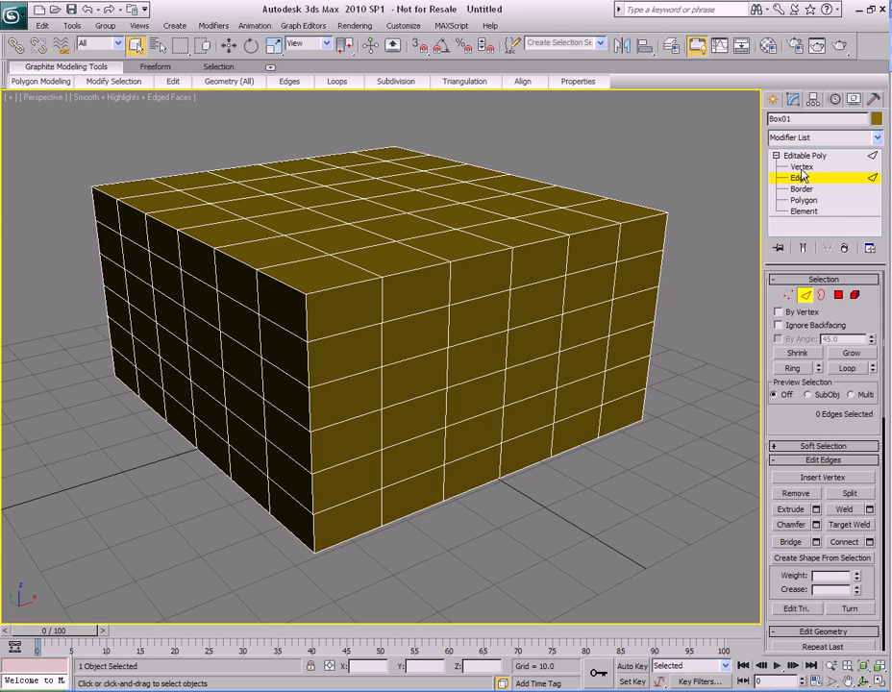
left_click(802, 167)
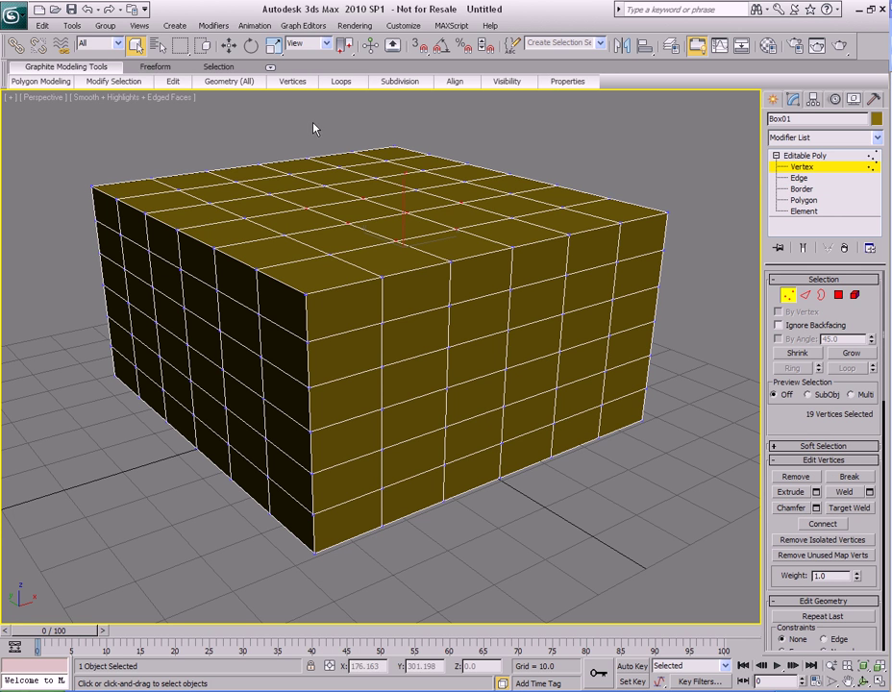
mouse_move(561, 86)
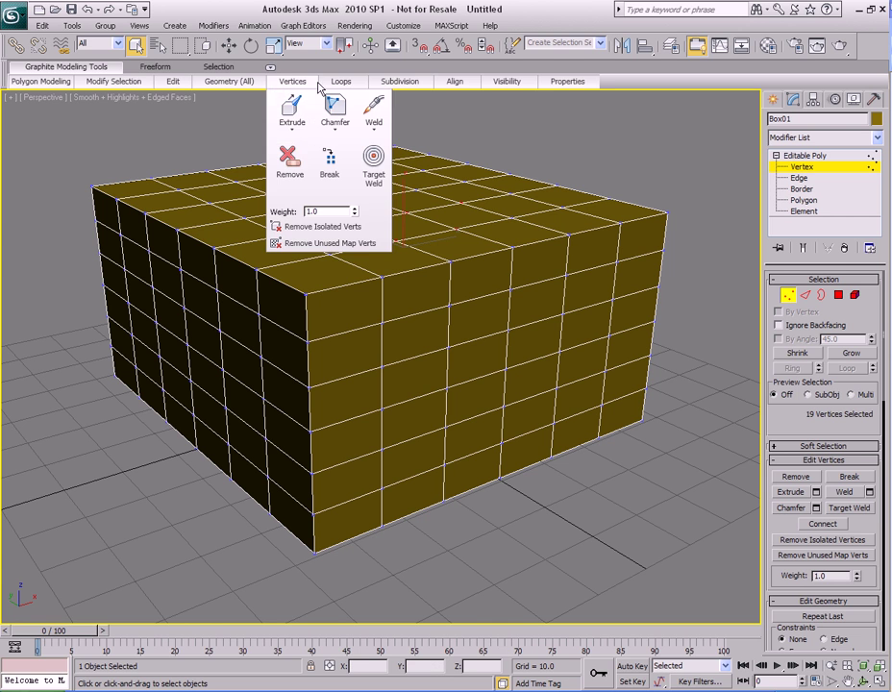
- Compare the modeling tools offered at Edge and Border levels, and return the box to Polygon level
left_click(801, 178)
left_click(801, 167)
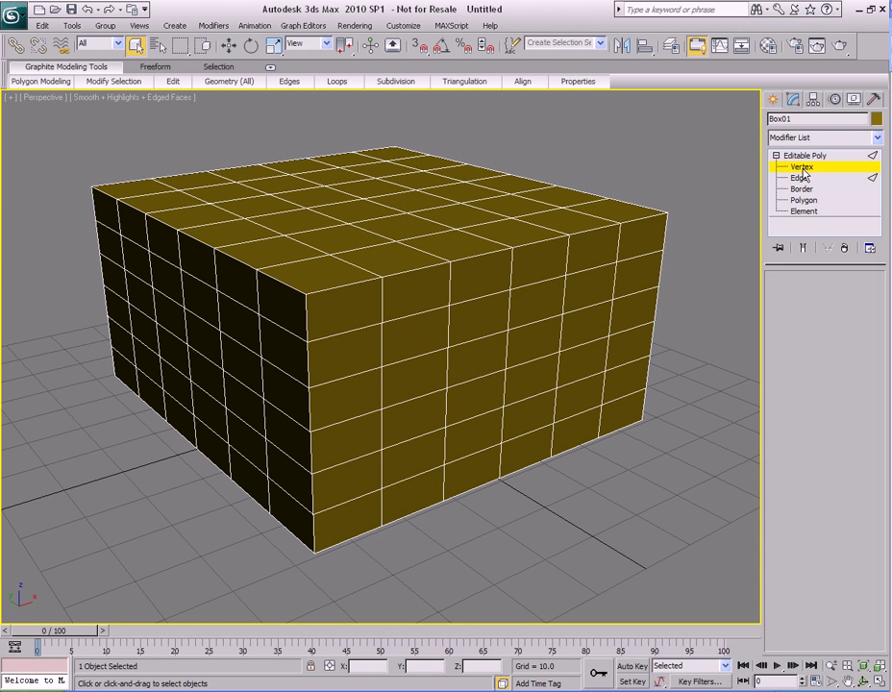
left_click(803, 180)
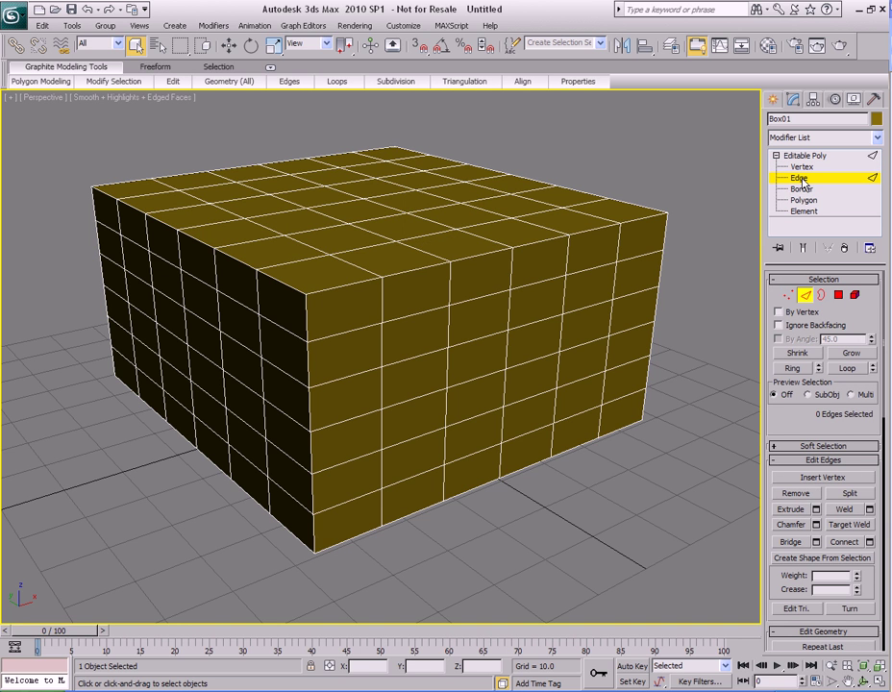
mouse_move(291, 84)
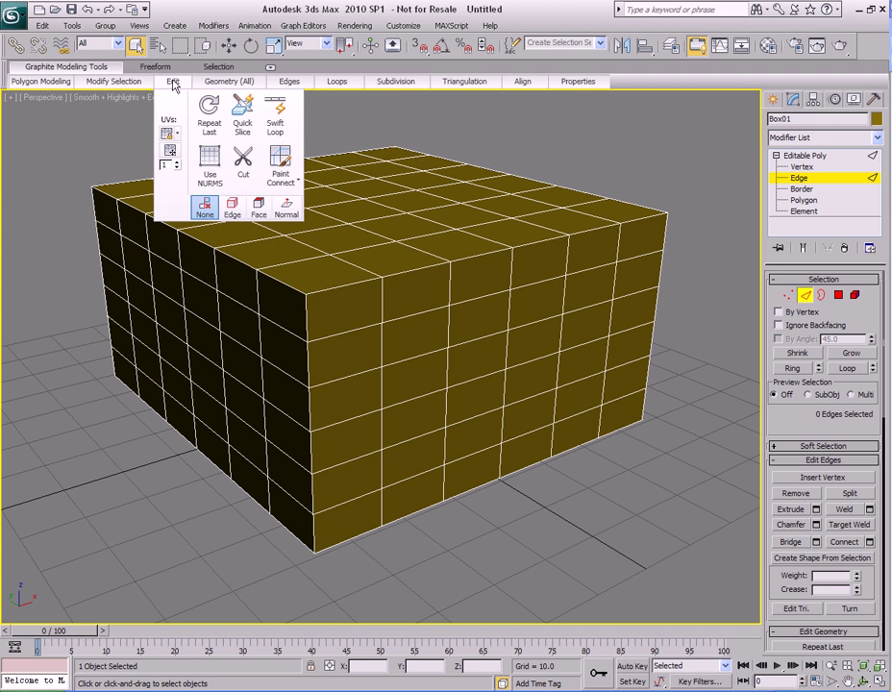
mouse_move(426, 85)
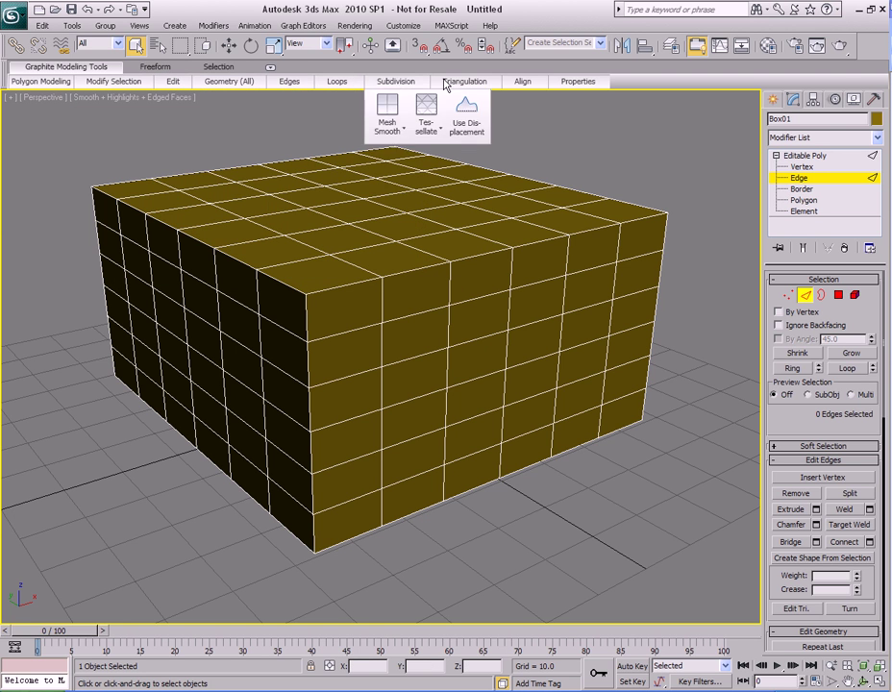
left_click(803, 191)
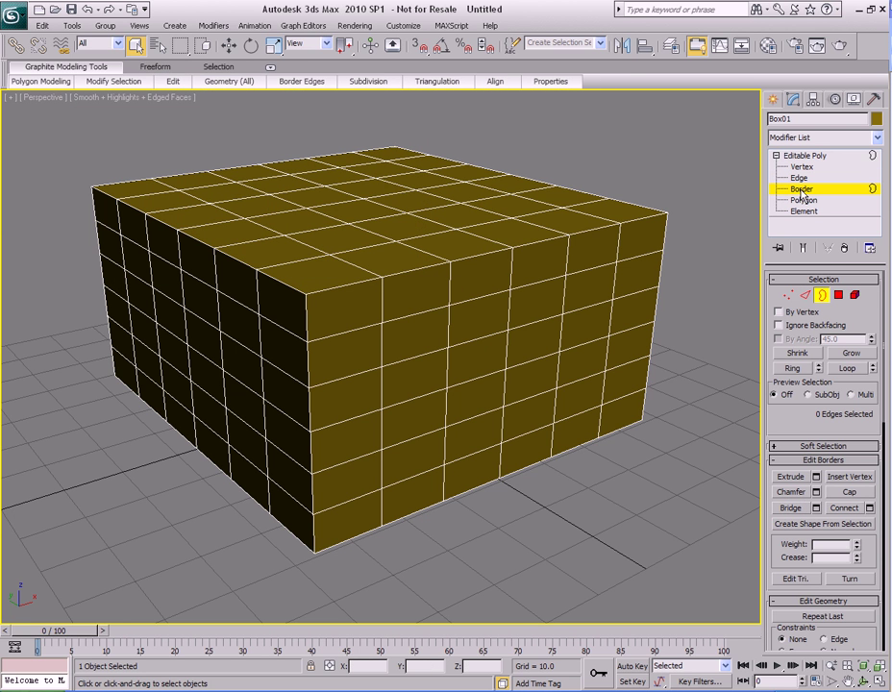
left_click(804, 200)
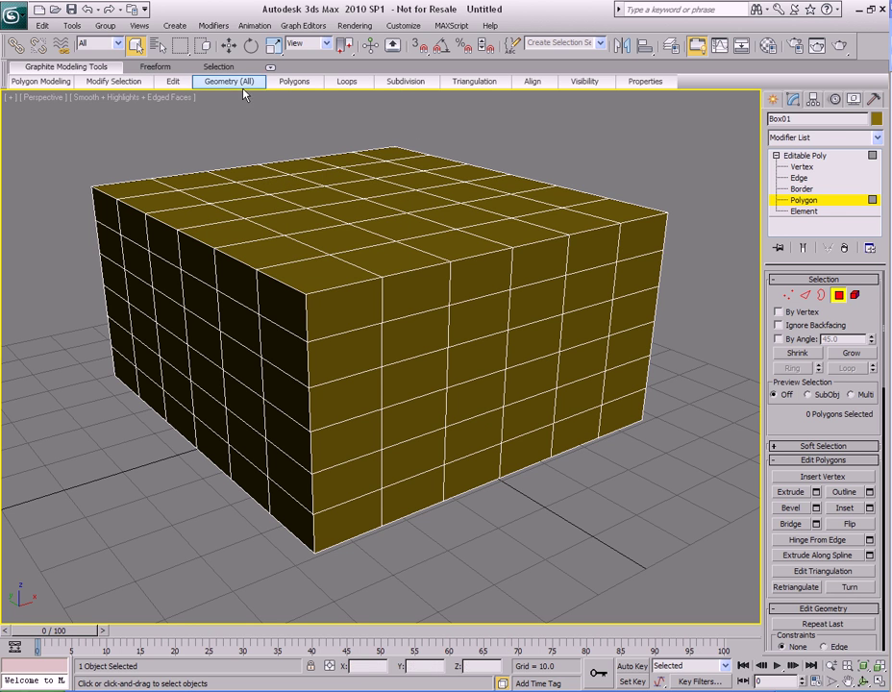
- Look over the Freeform PolyDraw tools, switch the box to Vertex level and clear the vertex selection
left_click(156, 68)
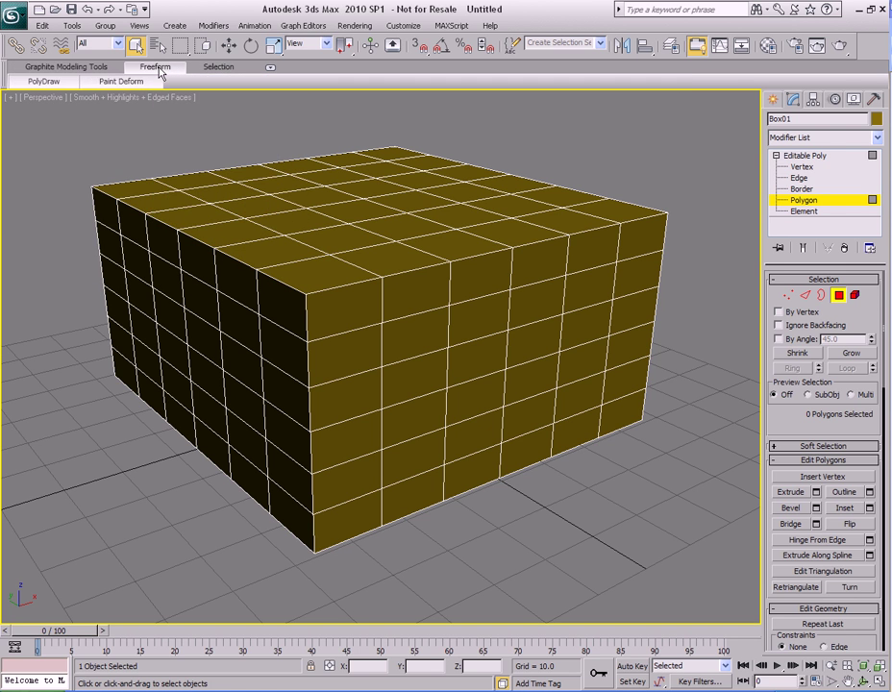
mouse_move(110, 86)
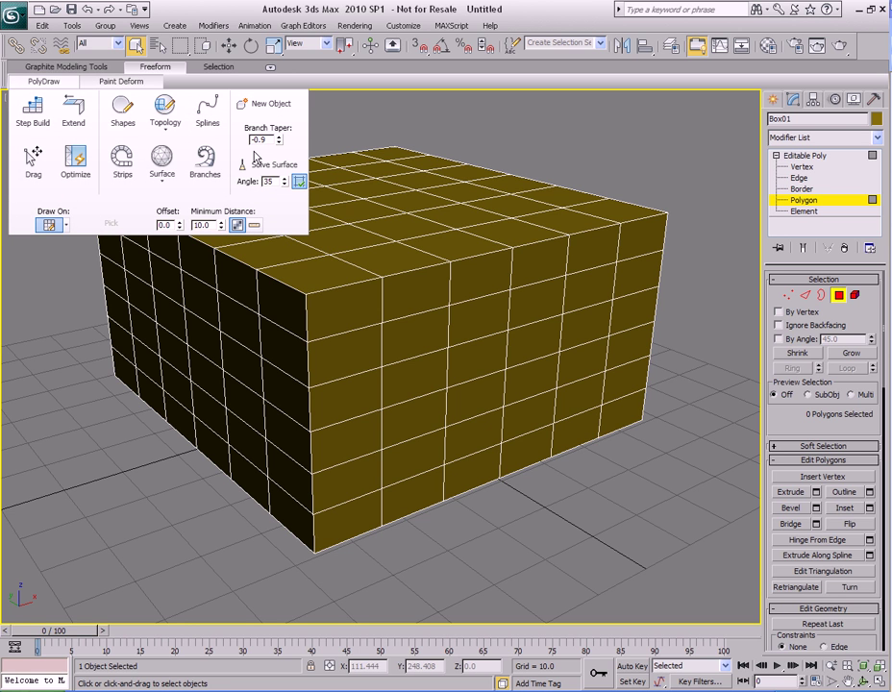
left_click(788, 295)
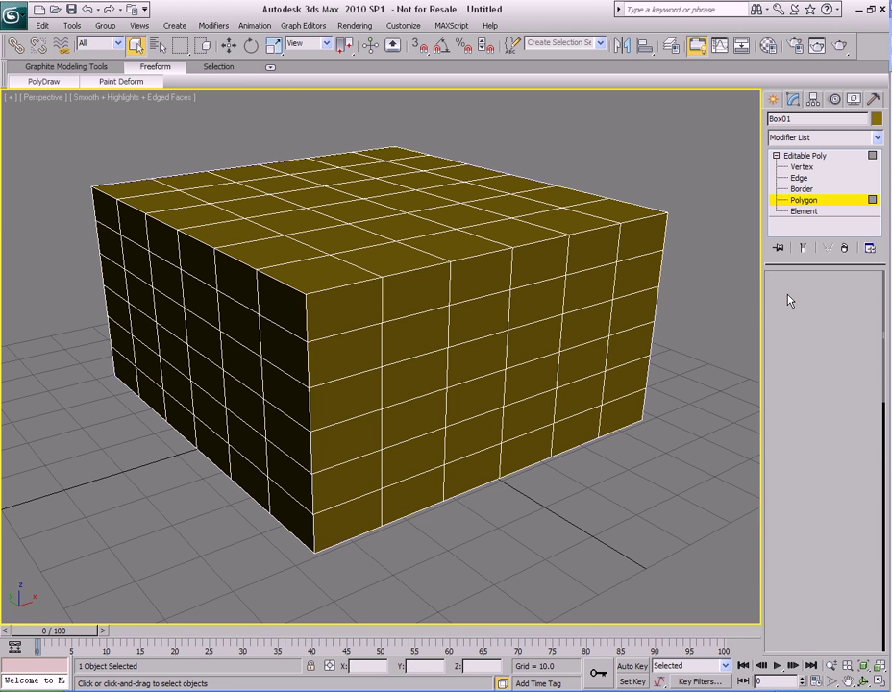
middle_click_drag(348, 198, 374, 216)
left_click_drag(538, 143, 588, 169)
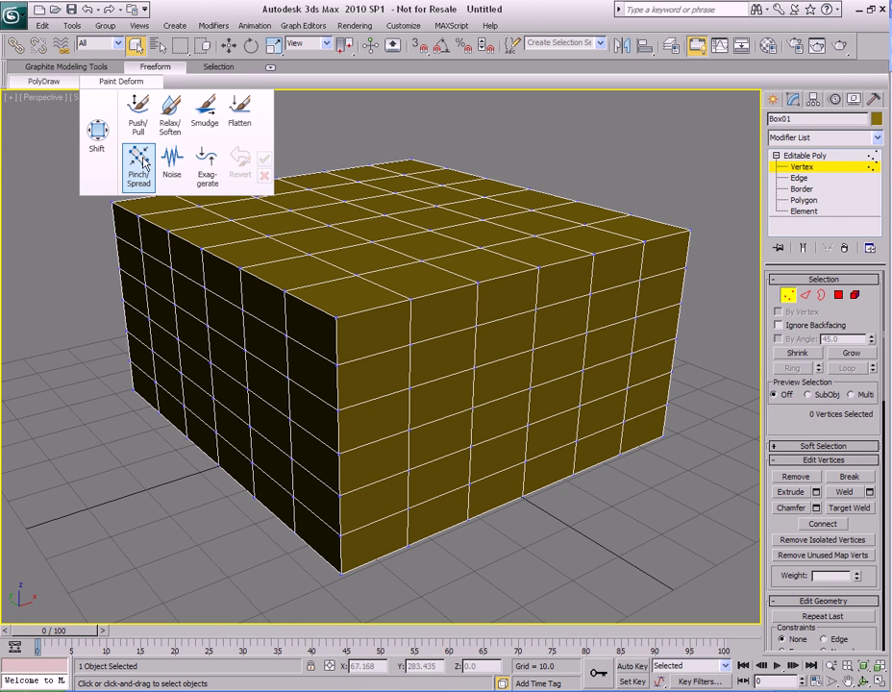
- Pinch the vertices across the middle of the box's top face with the Pinch/Spread paint deform brush
left_click(141, 164)
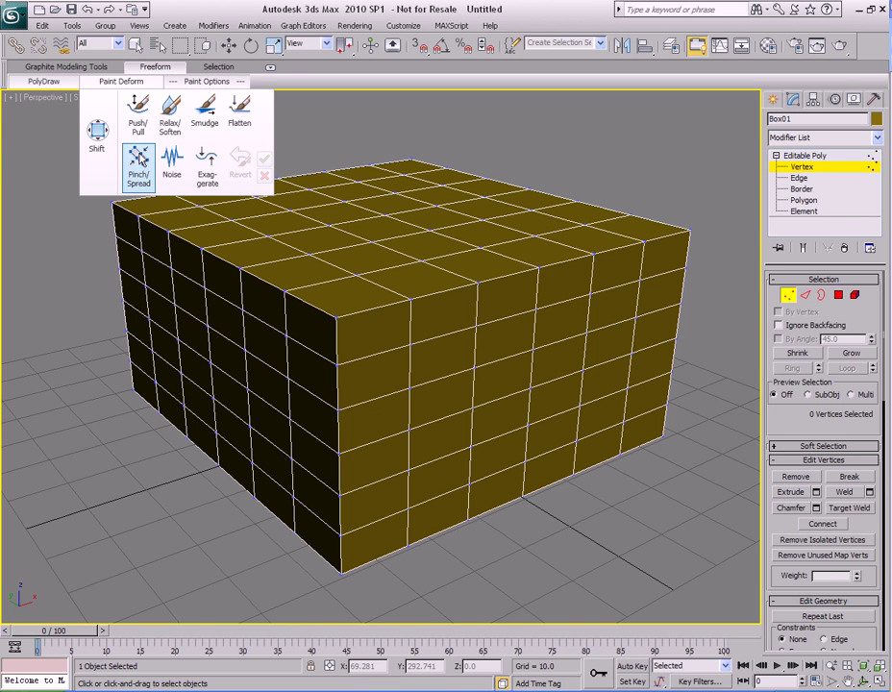
mouse_move(412, 231)
middle_mouse_down("alt")
mouse_move(427, 223)
mouse_move(437, 234)
mouse_move(370, 193)
middle_mouse_up("alt")
scroll(408, 245, "down", 6)
mouse_move(399, 254)
left_mouse_down()
mouse_move(413, 331)
mouse_move(420, 242)
mouse_move(412, 297)
mouse_move(369, 264)
mouse_move(422, 303)
mouse_move(388, 343)
mouse_move(386, 268)
mouse_move(418, 264)
mouse_move(411, 269)
mouse_move(419, 338)
mouse_move(402, 219)
mouse_move(408, 352)
mouse_move(411, 242)
mouse_move(395, 222)
mouse_move(414, 285)
left_mouse_up()
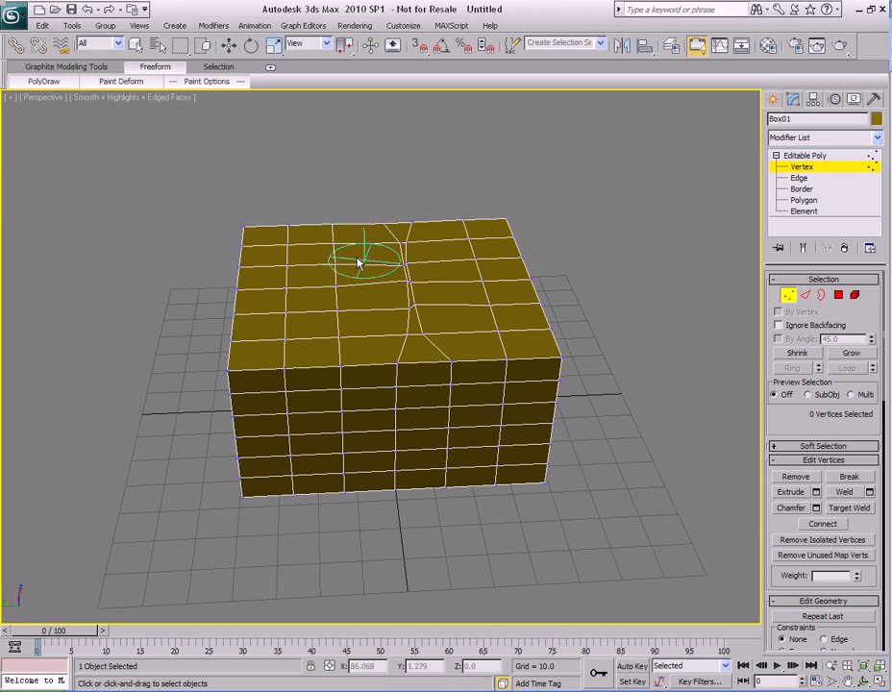
middle_click_drag(512, 295, 414, 244, "alt")
scroll(456, 291, "up", 3)
scroll(394, 284, "down", 3)
middle_click_drag(390, 284, 404, 268, "alt")
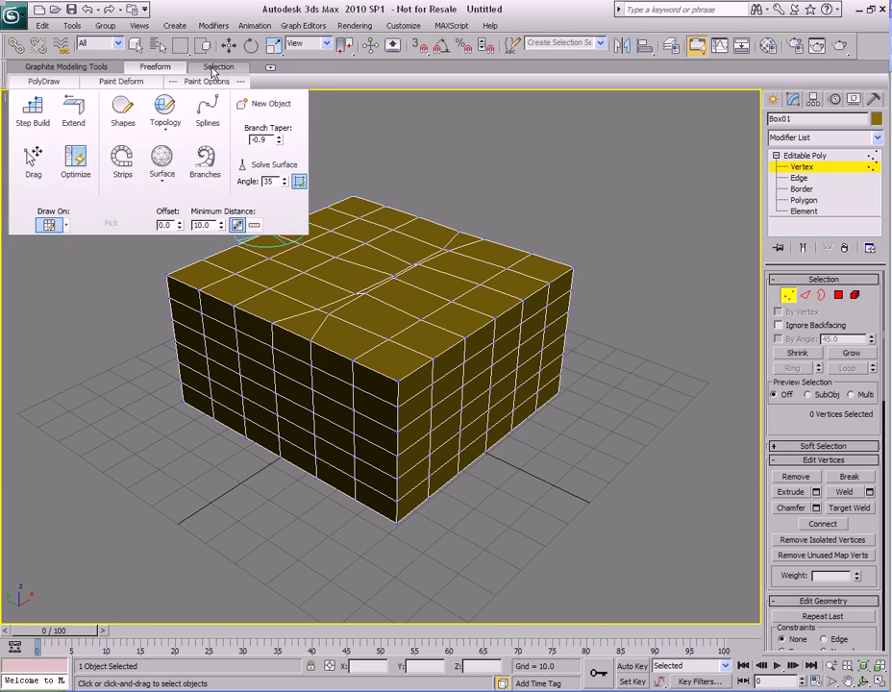
- Look over the Selection tool set, such as By Perspective and By Color, and return to the Graphite Modeling Tools
left_click(216, 68)
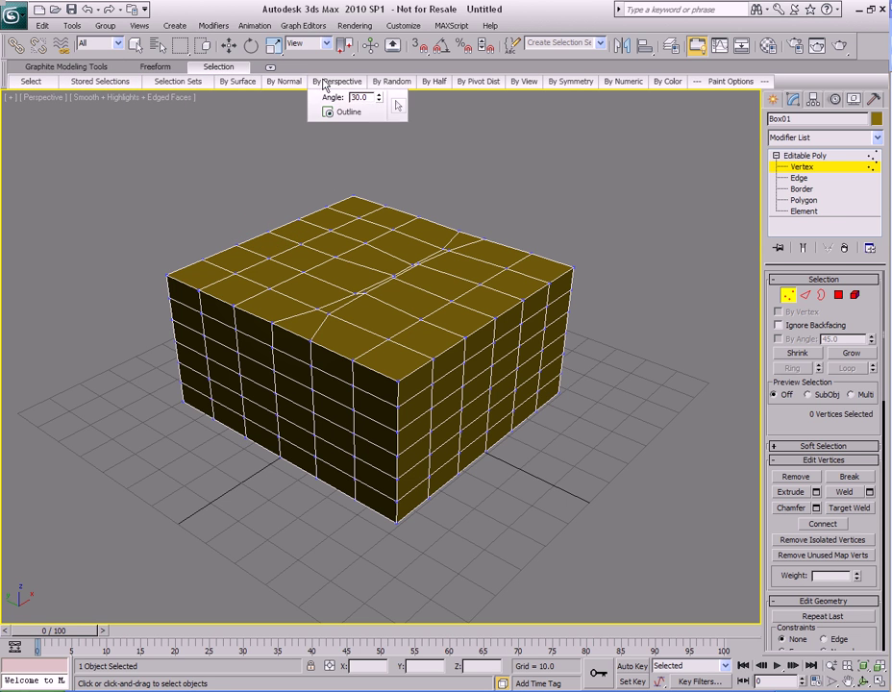
mouse_move(520, 85)
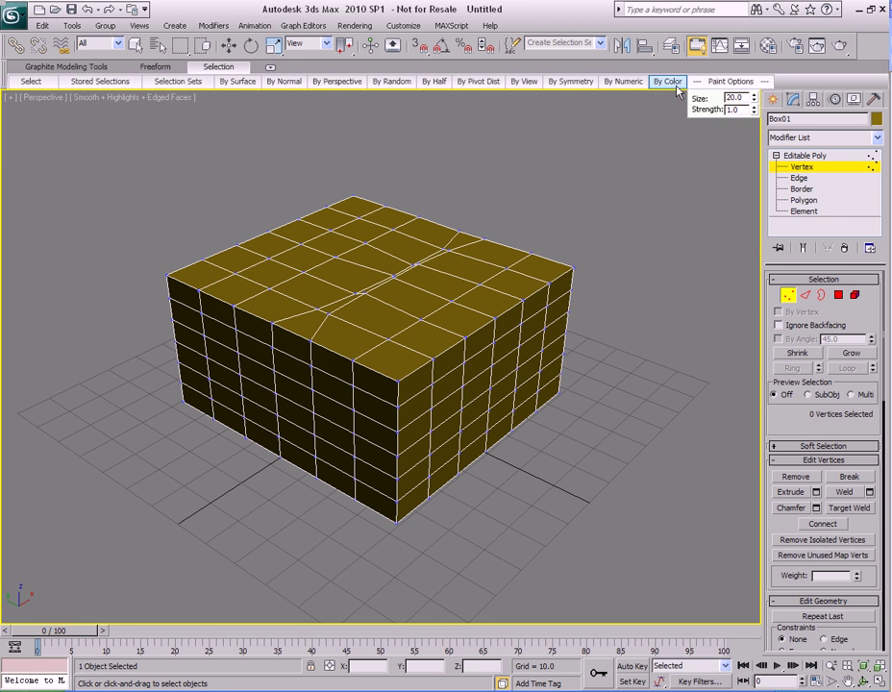
left_click(60, 67)
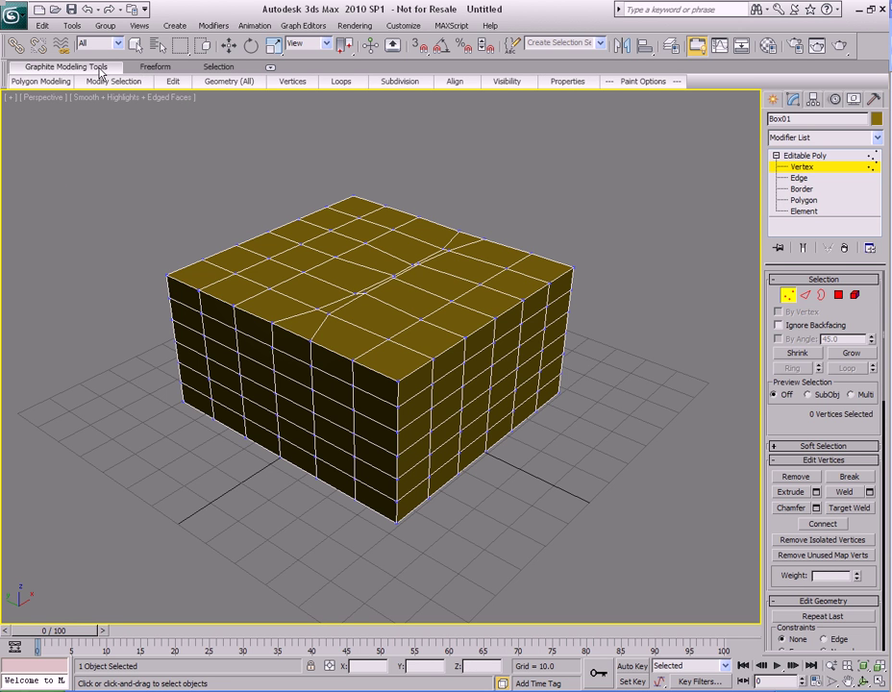
- Turn on Loop Mode, leave the paint brush for the selection tool, and select a vertex on the box's top face
mouse_move(119, 83)
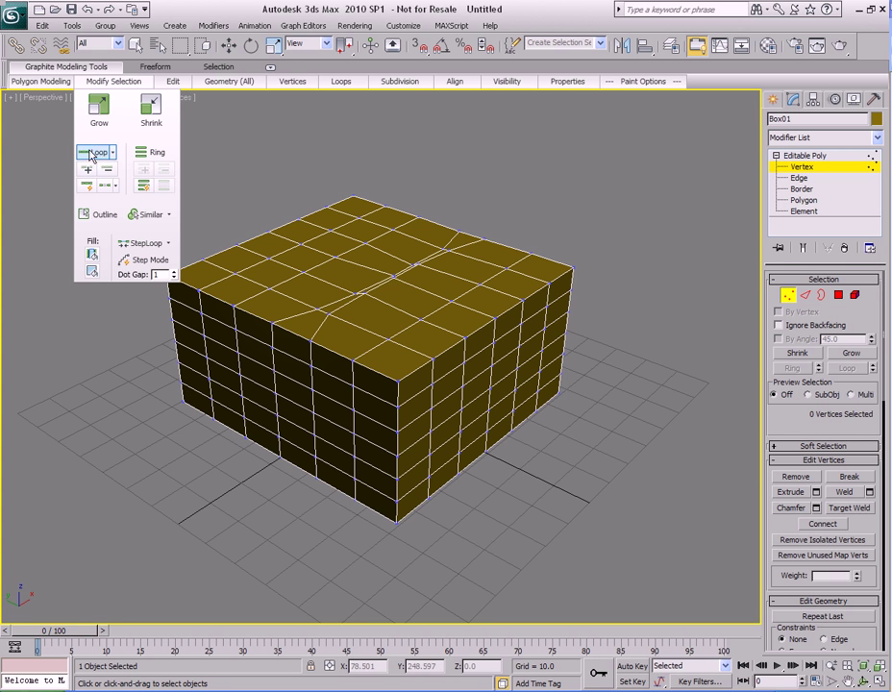
left_click(86, 187)
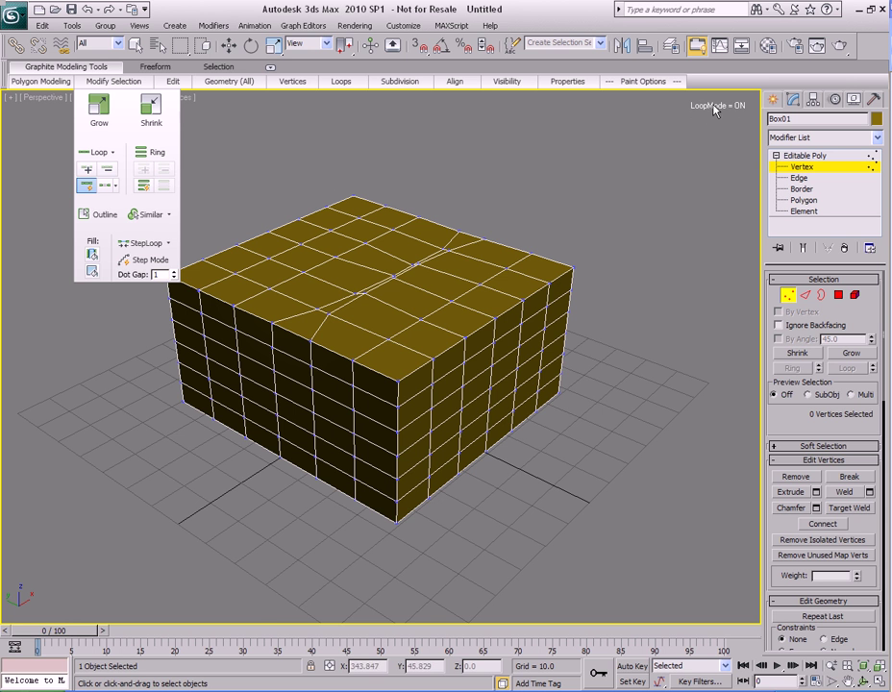
scroll(606, 240, "up", 5)
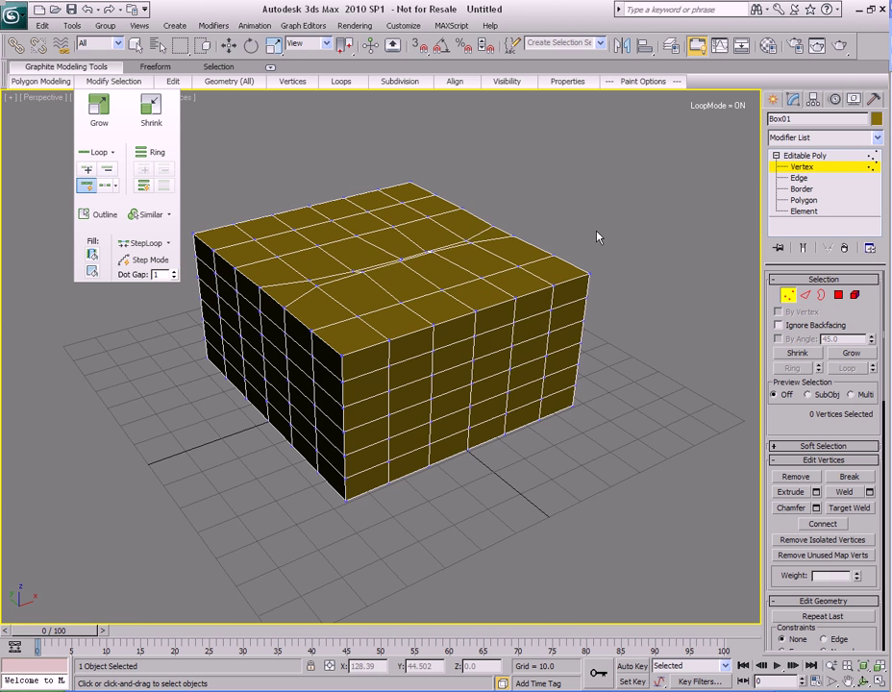
middle_click_drag(476, 252, 484, 259)
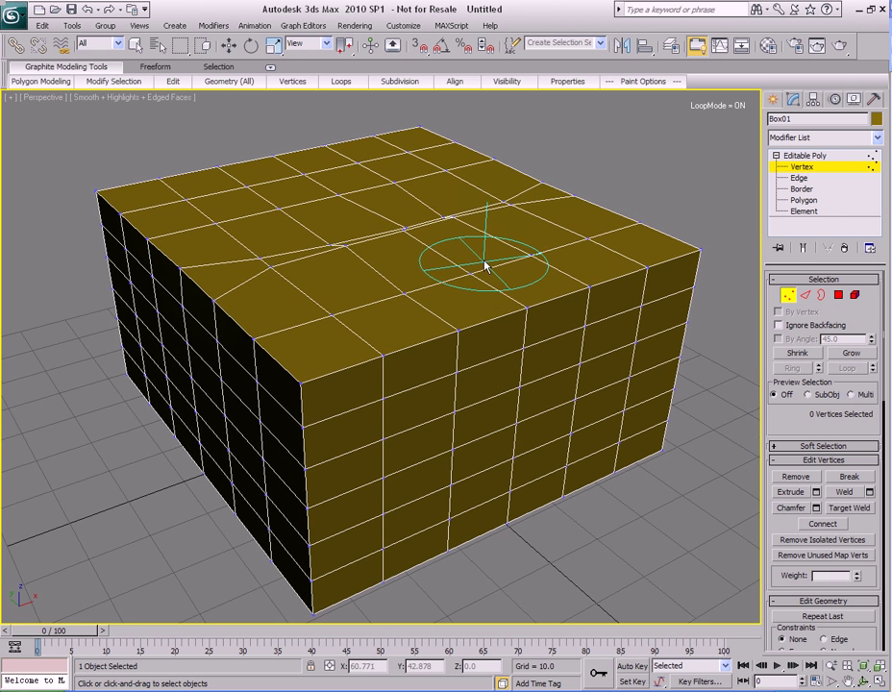
key("q")
left_click(466, 273)
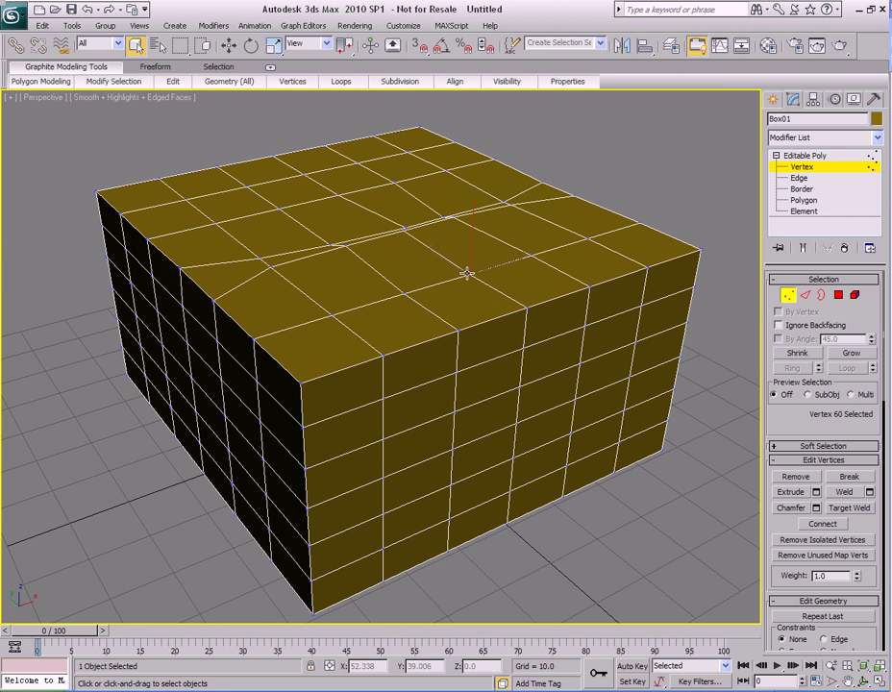
- Switch the box to Edge level
scroll(500, 276, "up", 1)
scroll(481, 288, "down", 4)
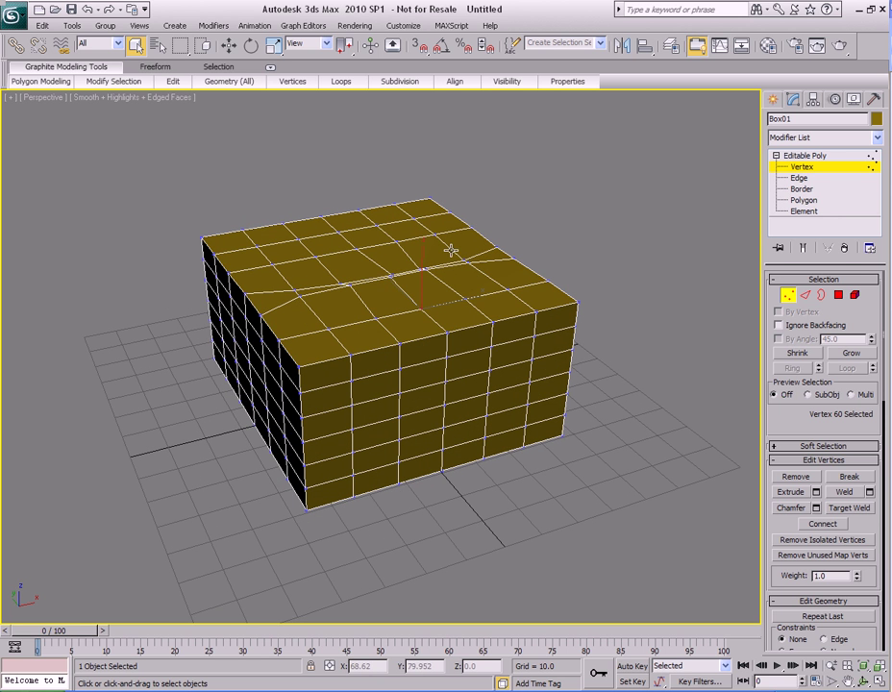
key("2")
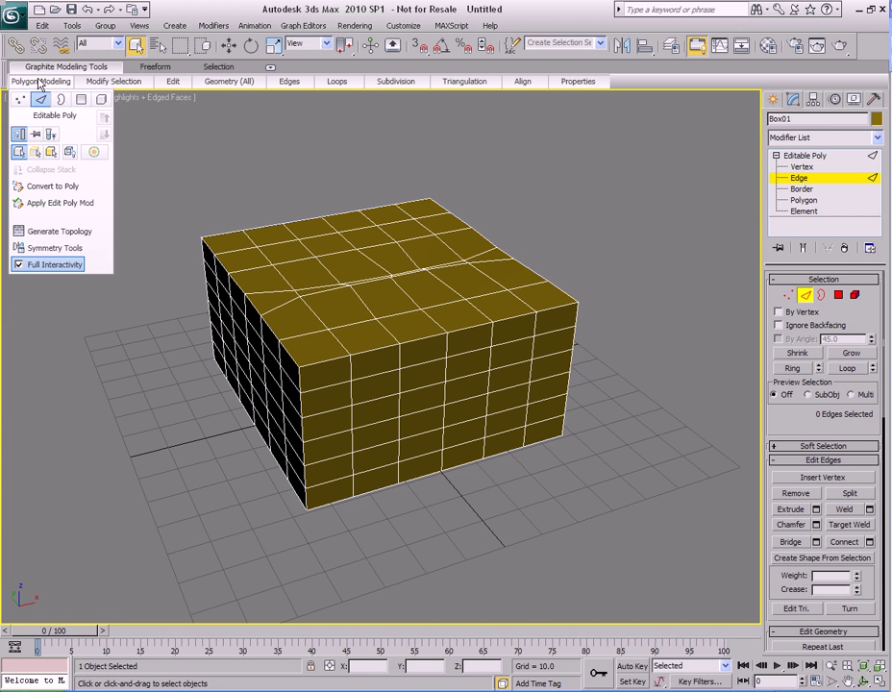
- Turn on Loop Mode for edges and select different edge loops running lengthwise and crosswise over the box's top face
left_click(85, 185)
left_click(418, 315)
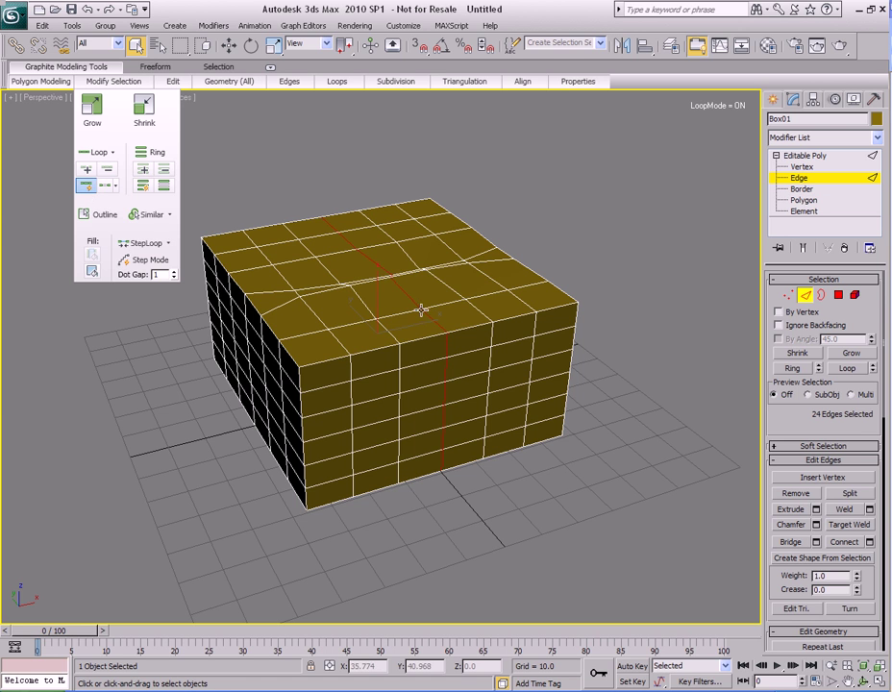
left_click(421, 322)
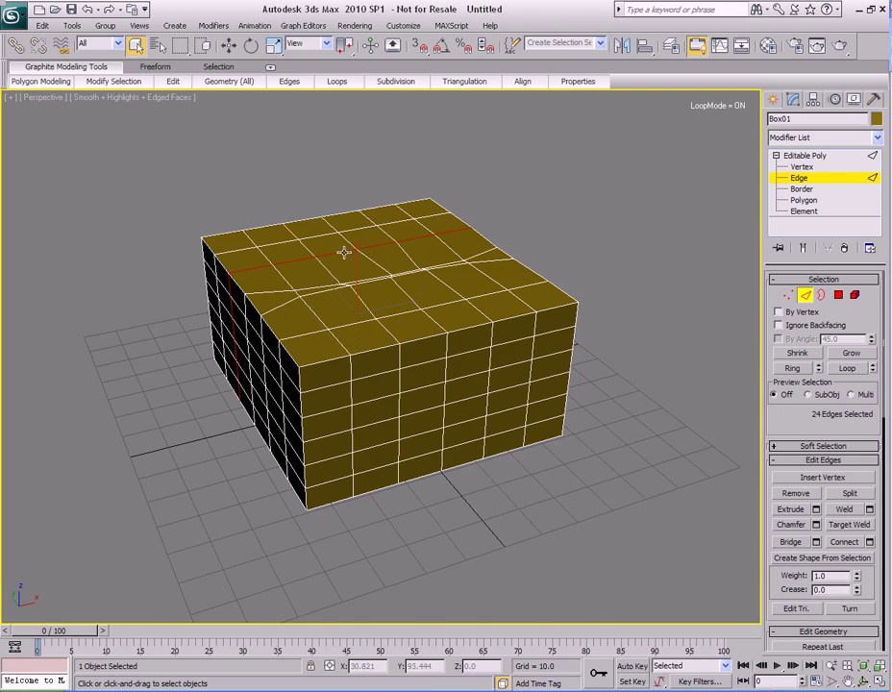
middle_click_drag(374, 255, 342, 334, "alt")
middle_click_drag(500, 273, 390, 261, "alt")
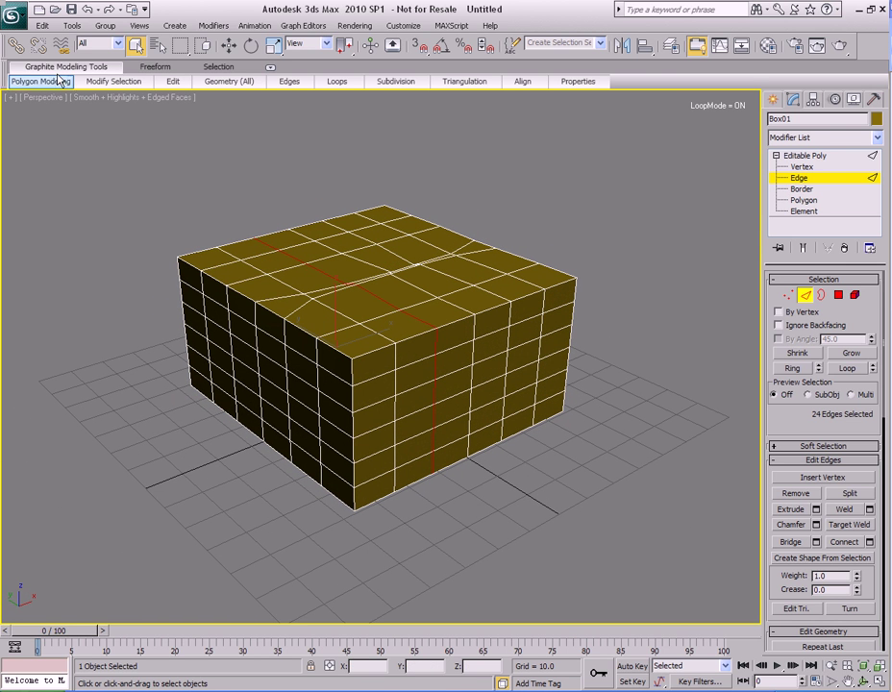
- Look over the edge-level modeling tool groups, from Modify Selection and Edit through Loops to Properties, and clear the edge selection
mouse_move(106, 83)
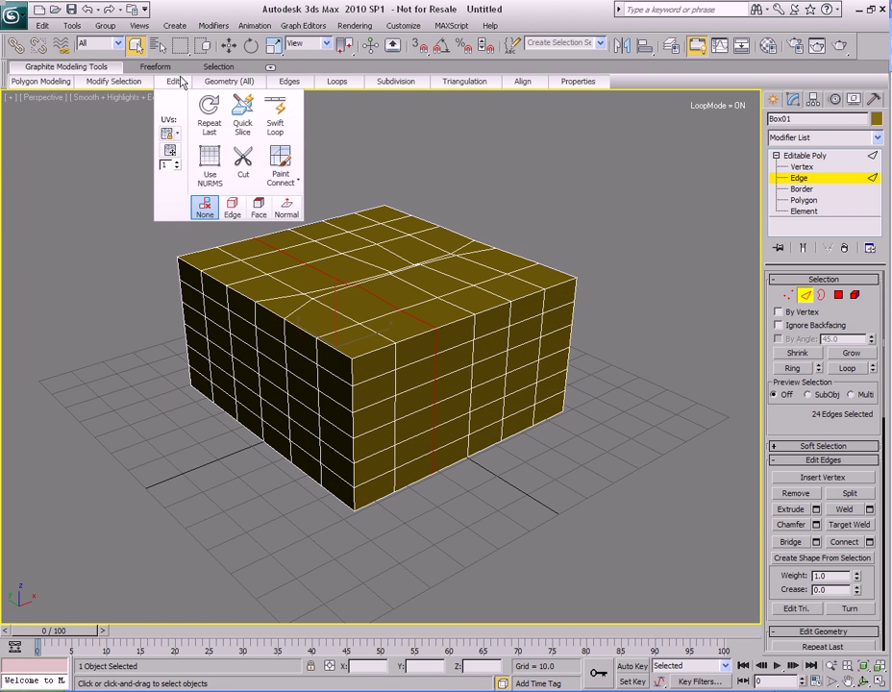
mouse_move(229, 86)
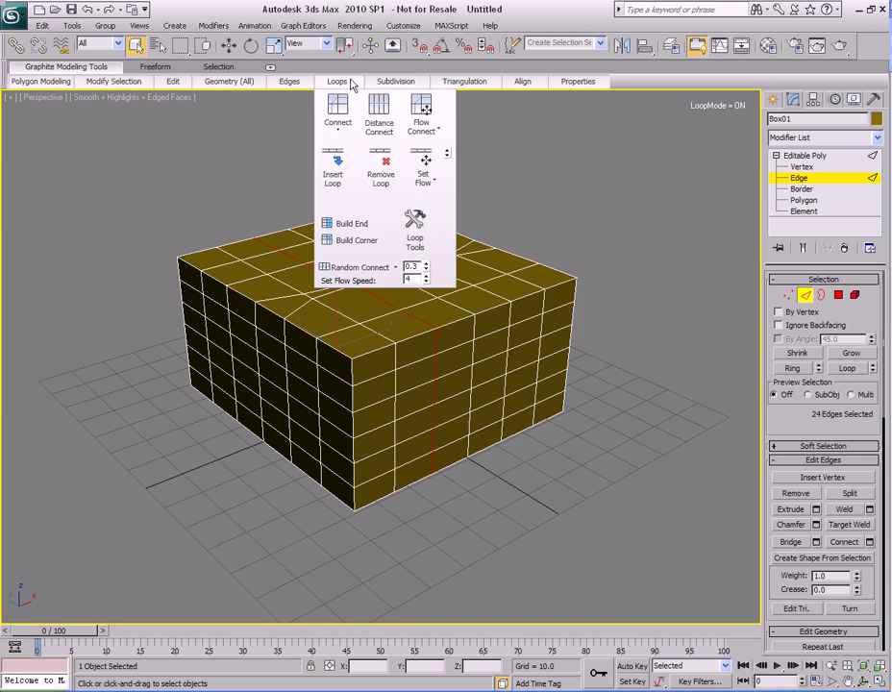
mouse_move(482, 86)
mouse_move(585, 91)
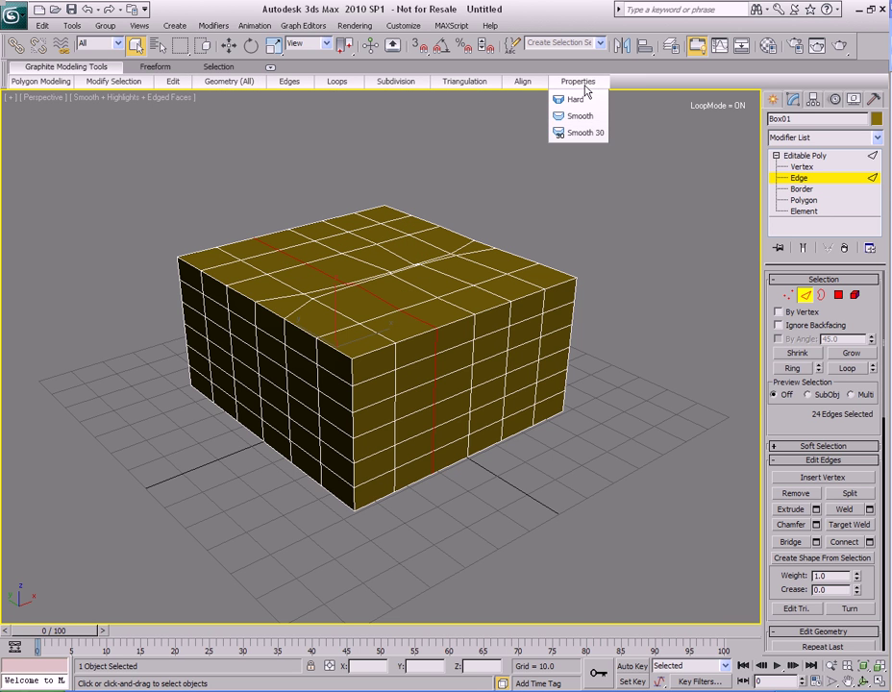
left_click(512, 198)
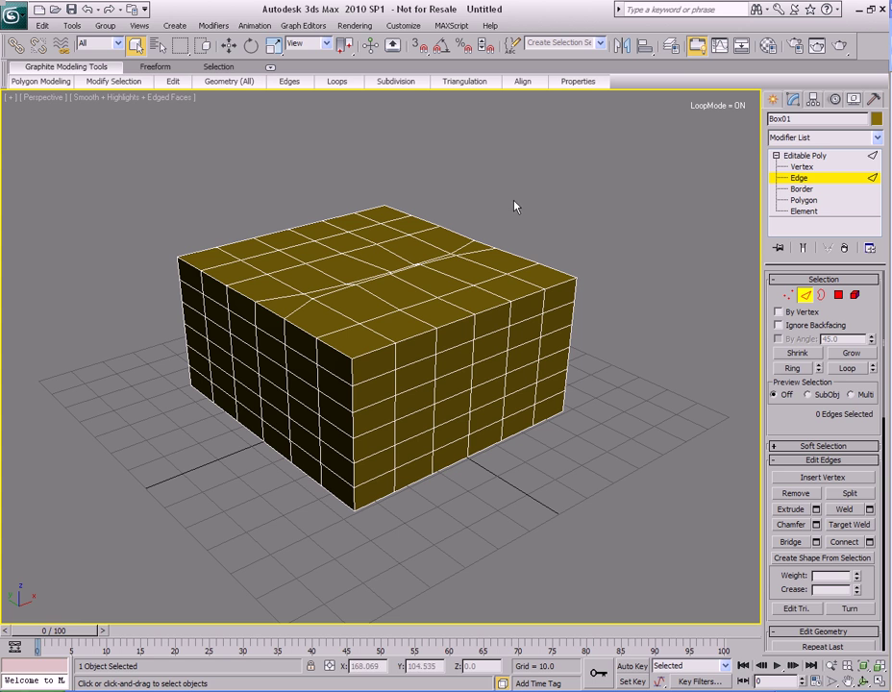